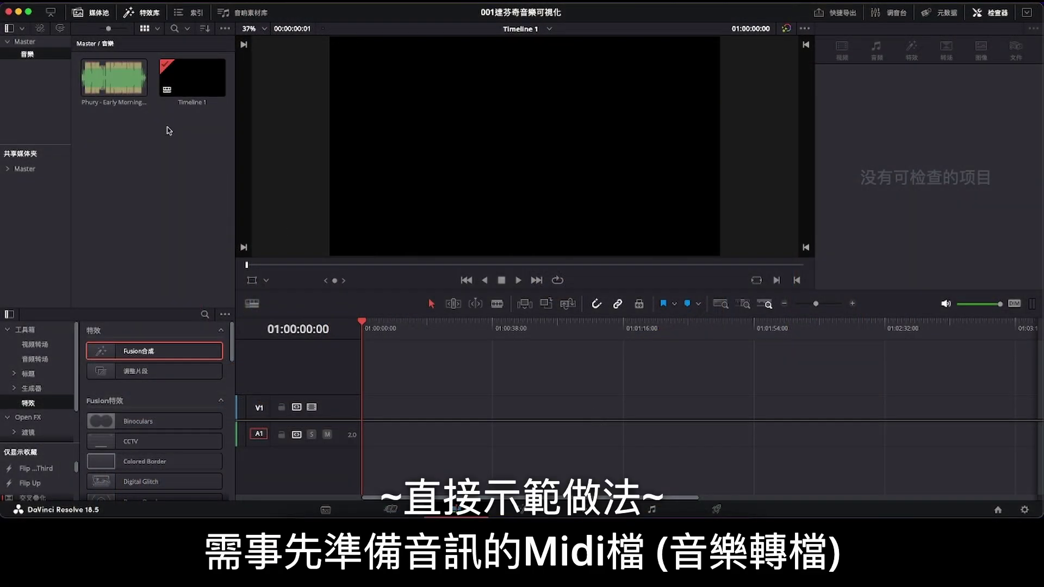
# Preview Phury - Early Morning.mp3 and place it on track A1 of Timeline 1.
pyautogui.click(124, 85)
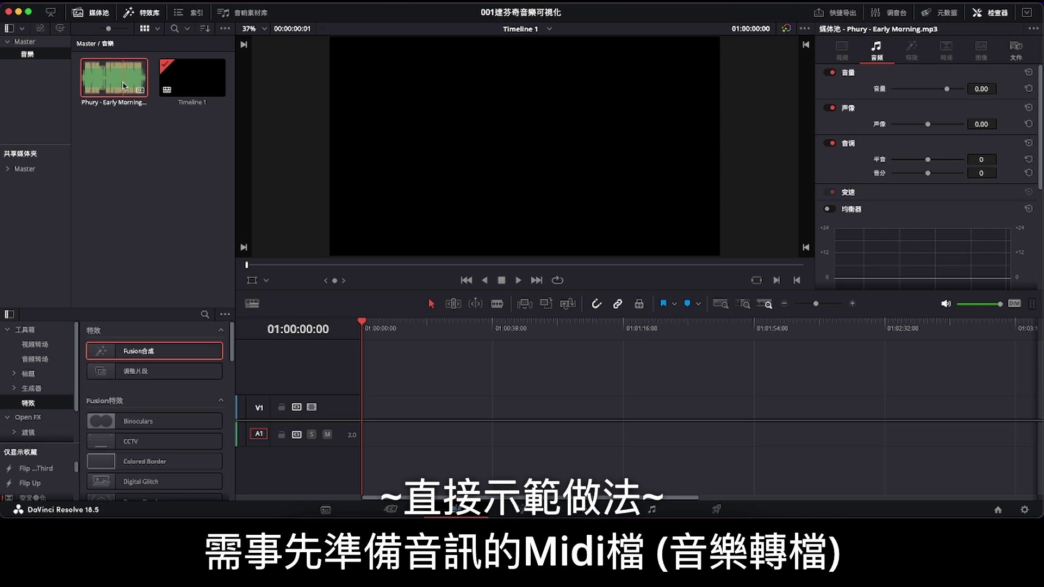
pyautogui.doubleClick(124, 86)
pyautogui.moveTo(119, 85); pyautogui.dragTo(361, 434)
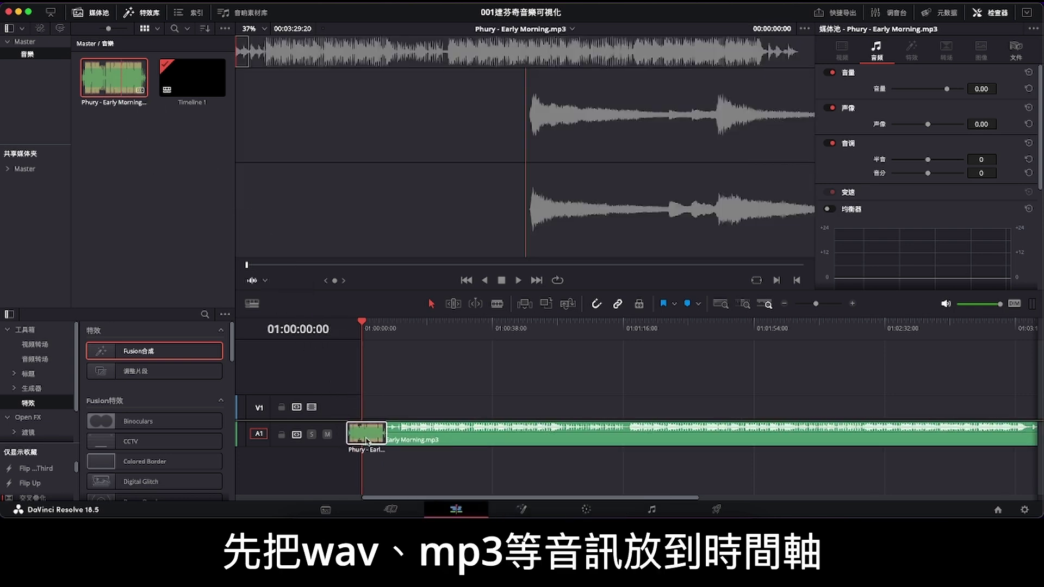
pyautogui.moveTo(361, 434); pyautogui.dragTo(371, 442)
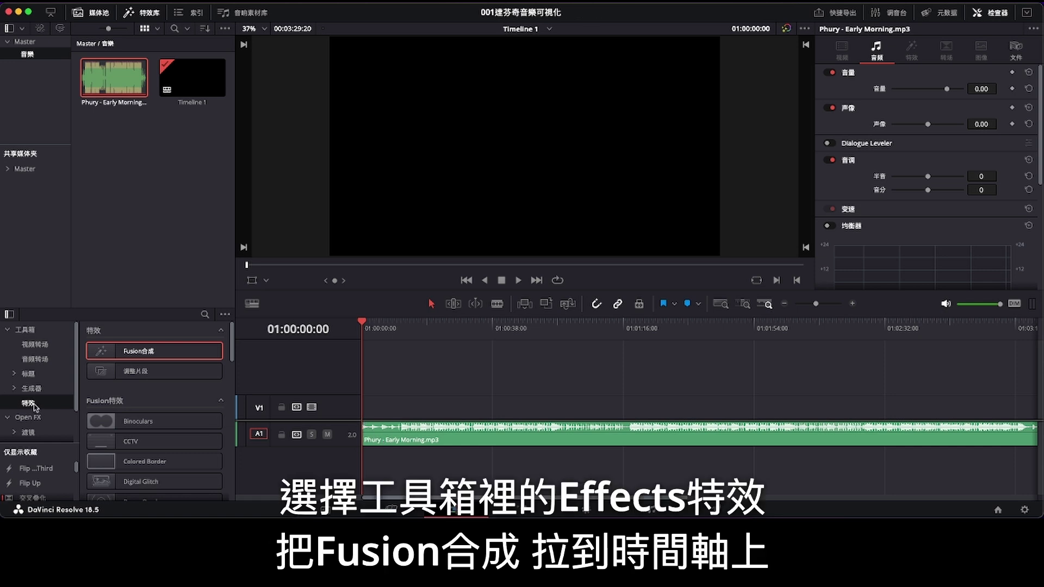
# Put a Fusion Composition clip on V1 and extend it to the music's end at 03:29:20.
pyautogui.moveTo(145, 355); pyautogui.dragTo(390, 411)
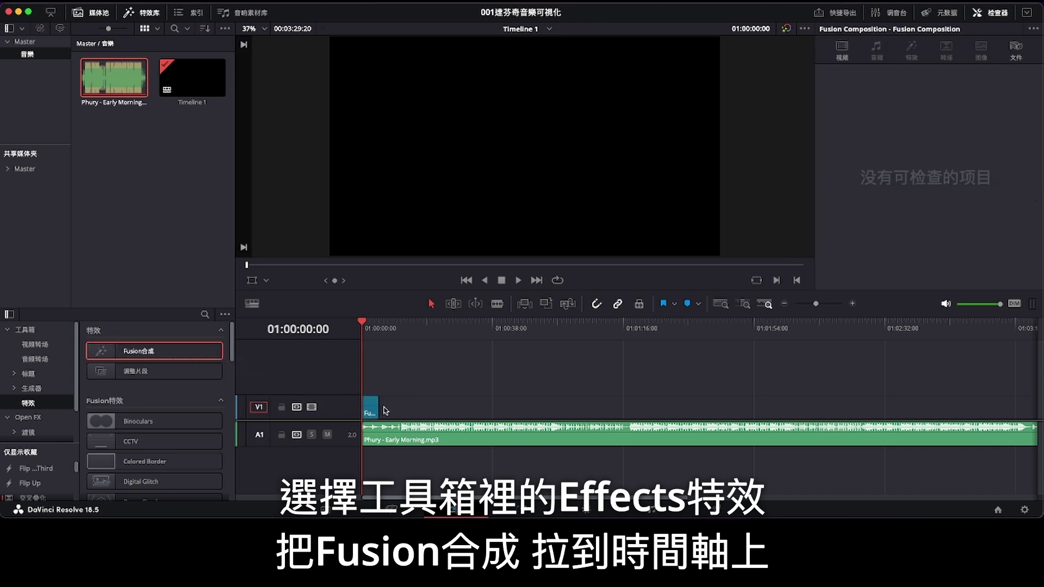
pyautogui.moveTo(378, 412); pyautogui.dragTo(770, 412)
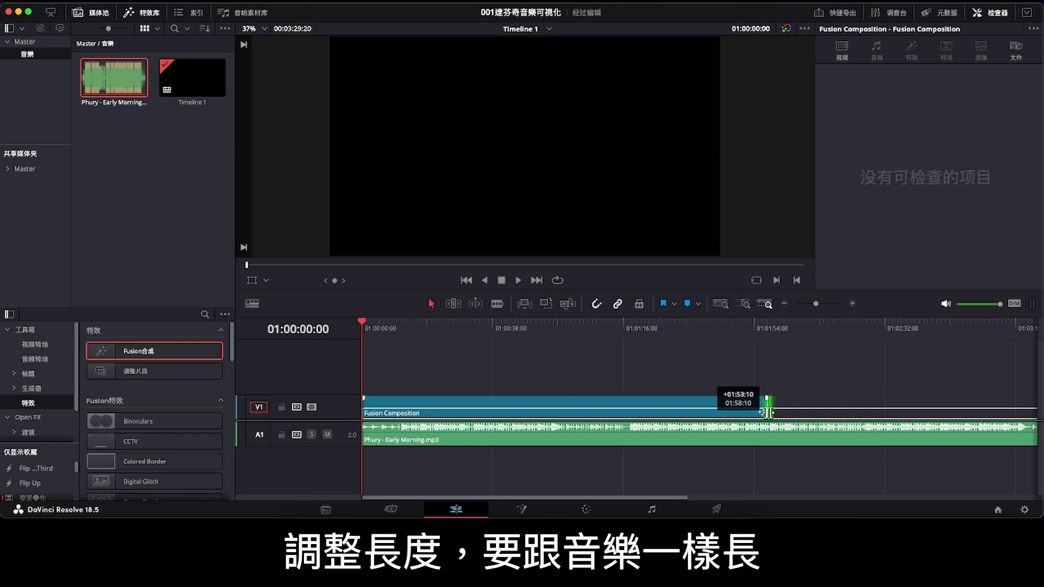
pyautogui.hscroll(5, 578, 411)
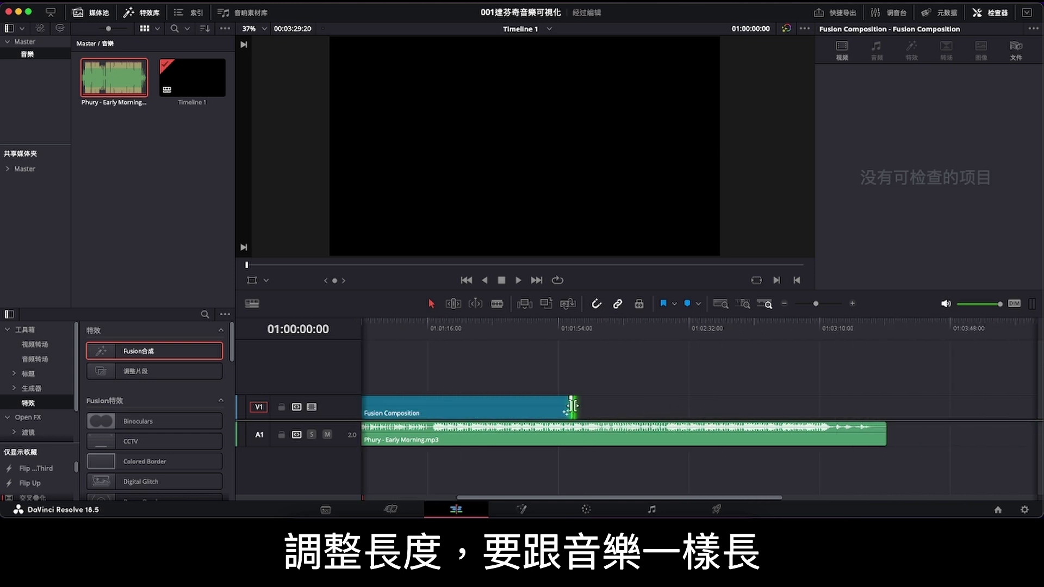
pyautogui.moveTo(575, 412); pyautogui.dragTo(892, 405)
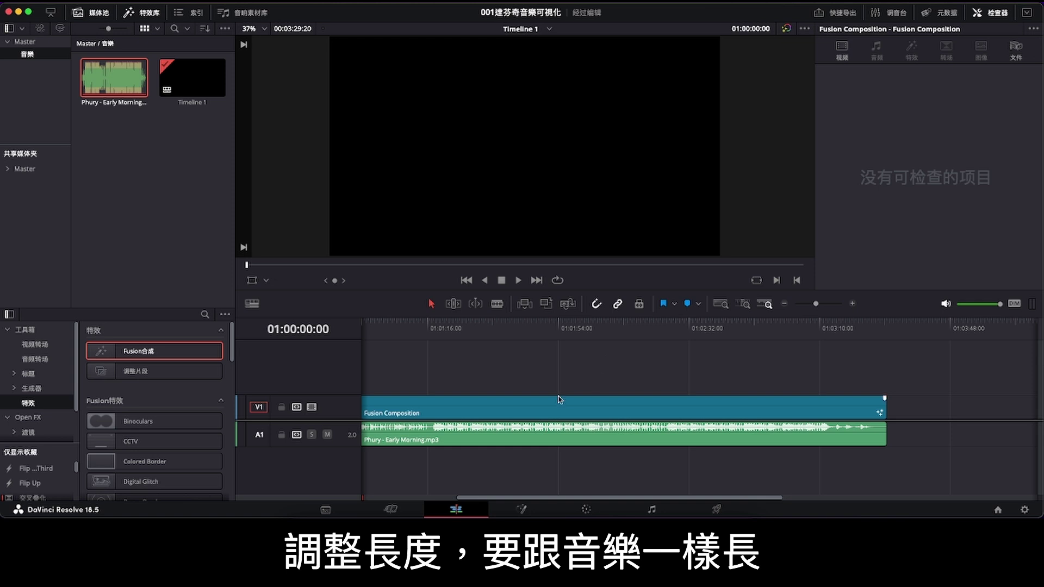
# Switch to the Fusion page and move MediaOut1 further right in the node graph.
pyautogui.click(521, 508)
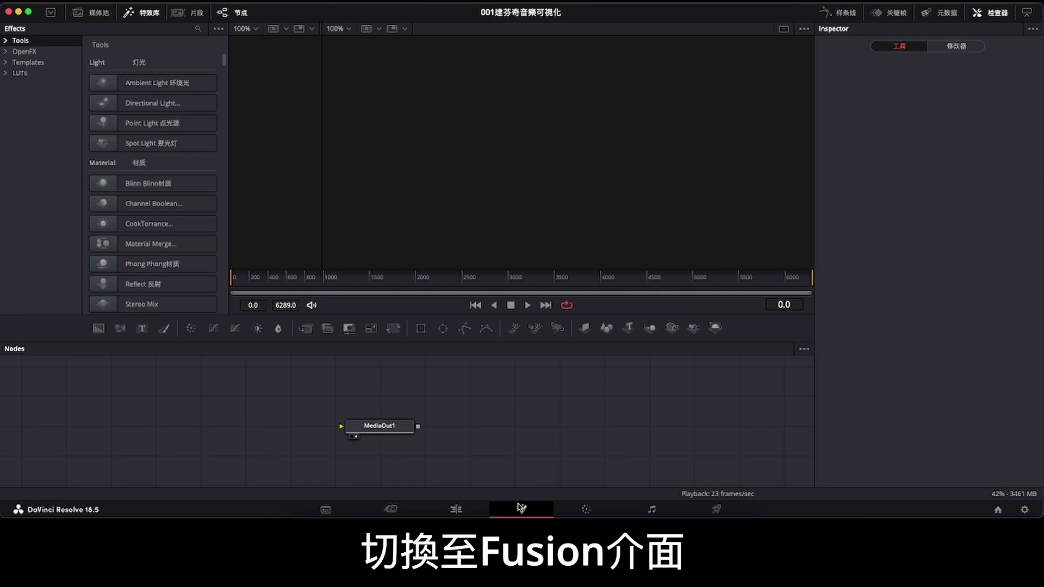
pyautogui.moveTo(375, 426); pyautogui.dragTo(526, 427)
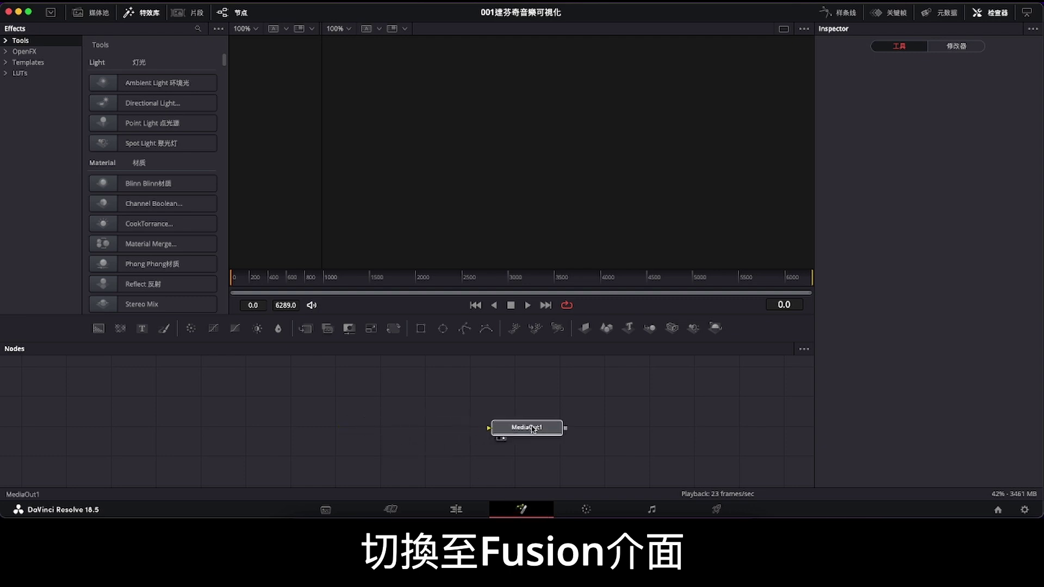
pyautogui.click(427, 429)
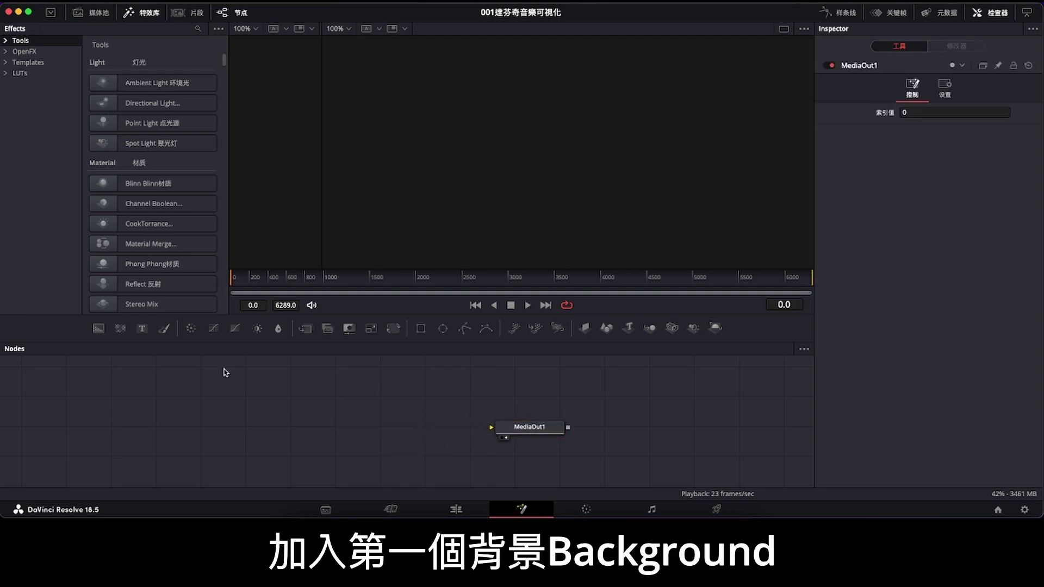
# Add Background1 and Background2 and merge them into Merge1 feeding MediaOut1.
pyautogui.click(92, 331)
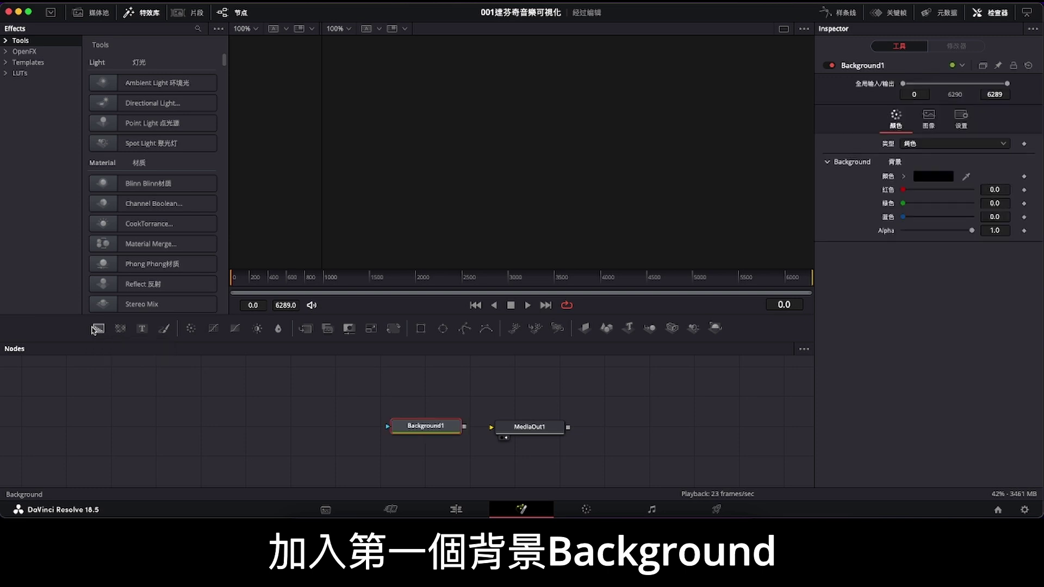
pyautogui.moveTo(423, 432); pyautogui.dragTo(278, 432)
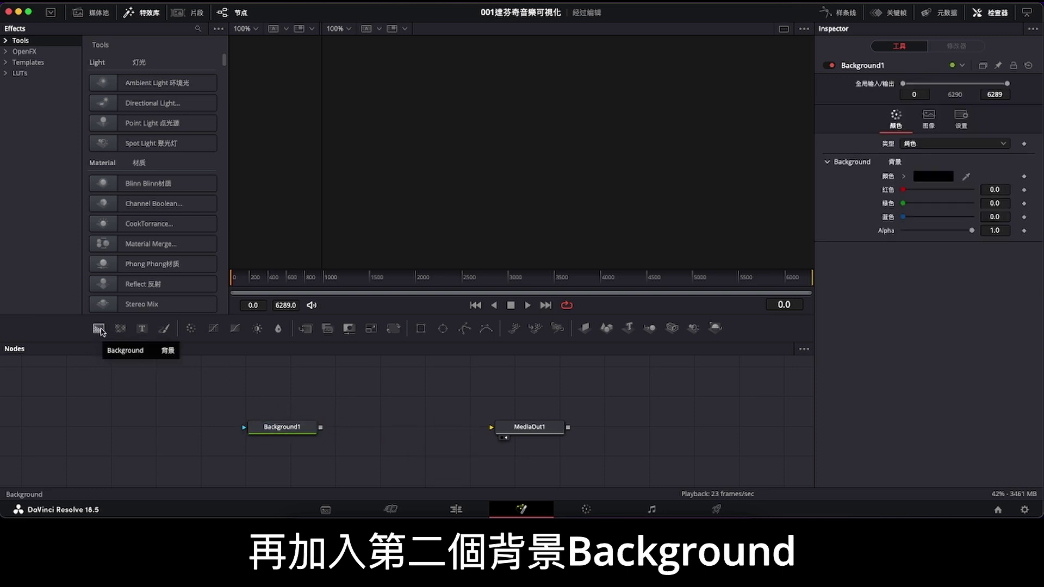
pyautogui.click(99, 330)
pyautogui.moveTo(296, 409); pyautogui.dragTo(379, 409)
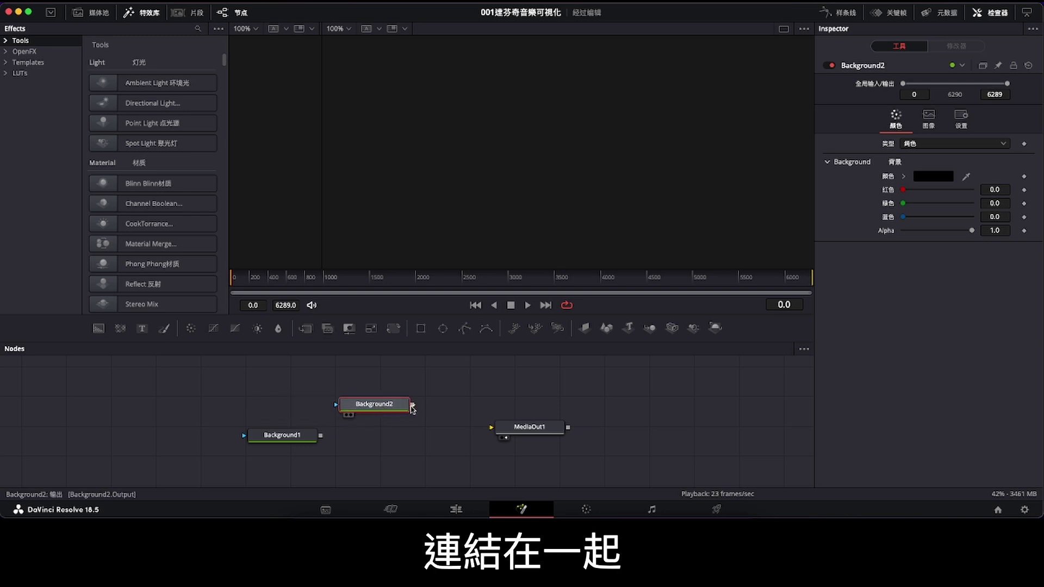
pyautogui.moveTo(412, 409)
pyautogui.mouseDown()
pyautogui.moveTo(380, 434)
pyautogui.moveTo(532, 436)
pyautogui.mouseUp()
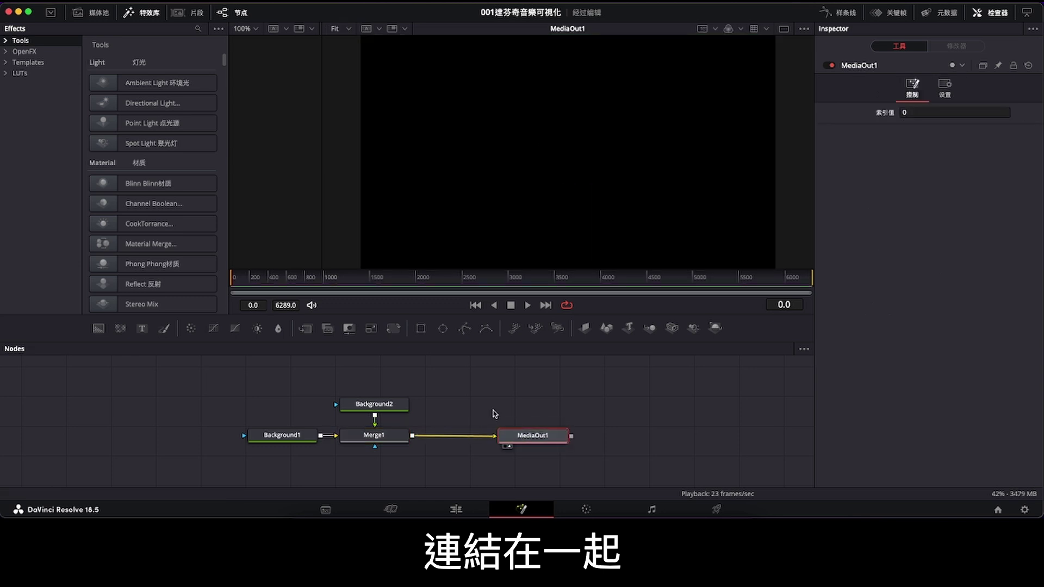
# Mask Background2 with a Rectangle1 shape and set its colour to white (RGB 1.0).
pyautogui.click(391, 406)
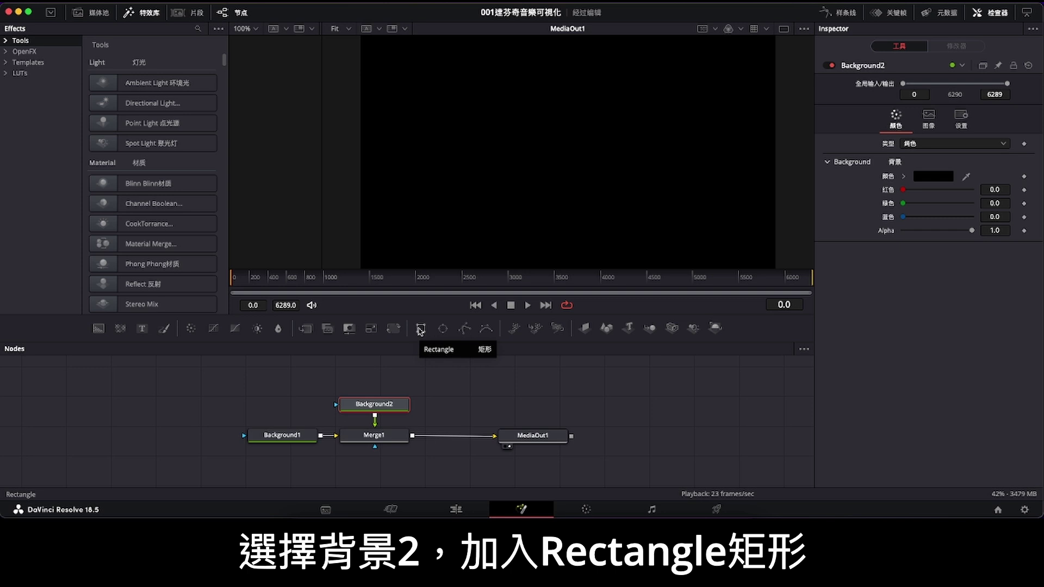
pyautogui.click(421, 329)
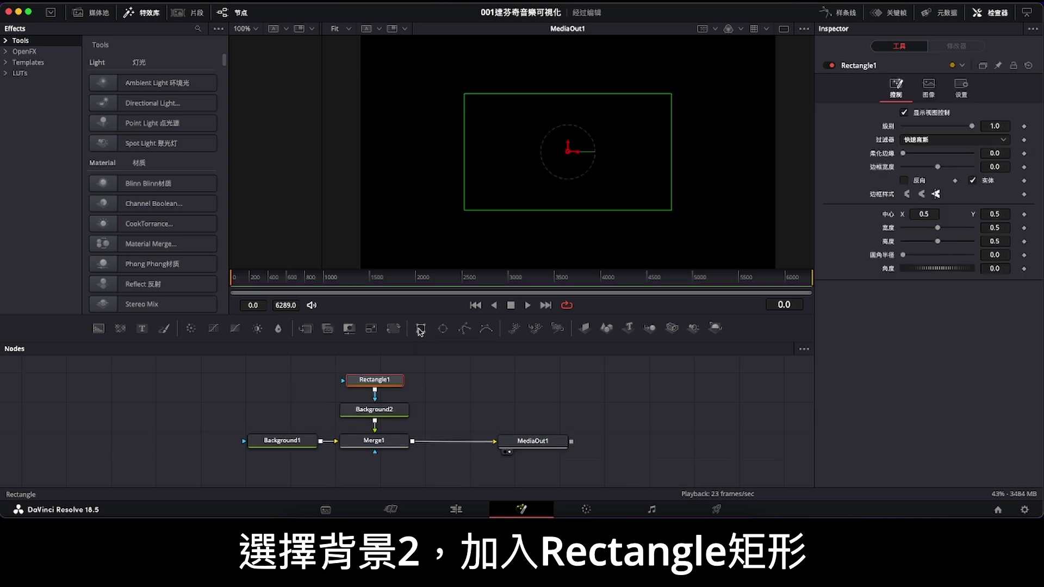
pyautogui.click(397, 417)
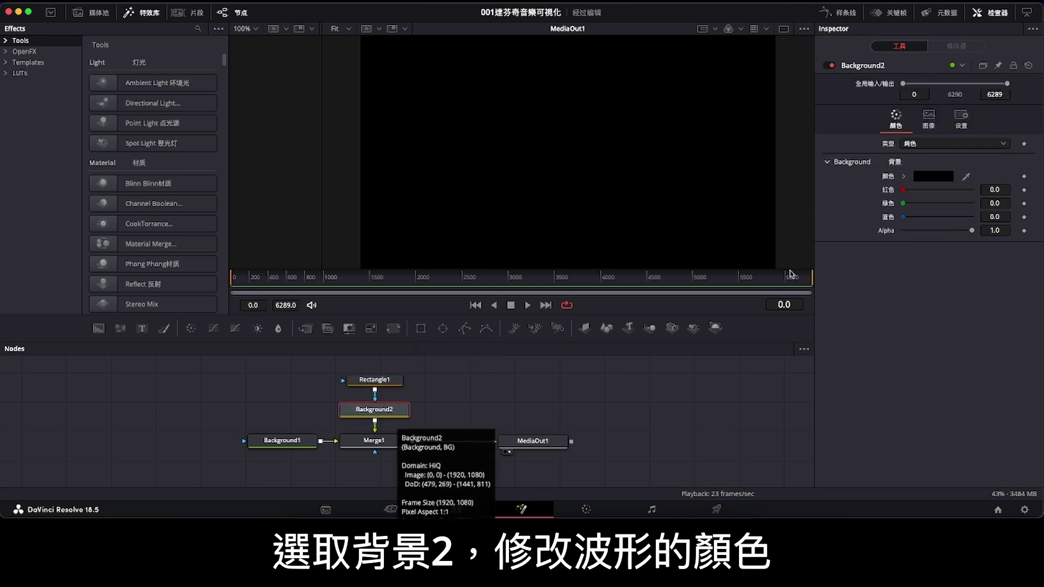
pyautogui.click(926, 178)
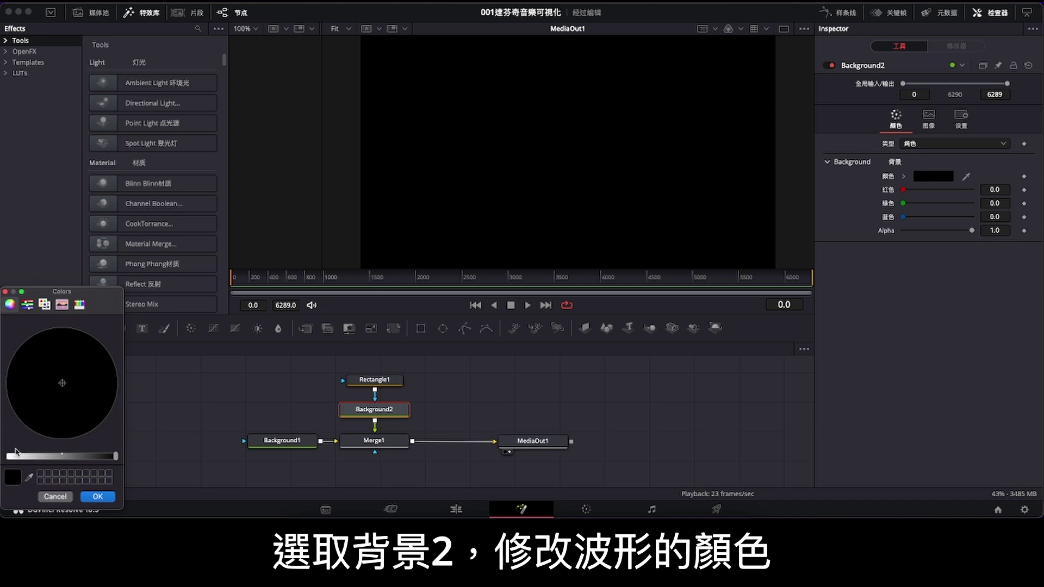
pyautogui.moveTo(18, 456); pyautogui.dragTo(2, 456)
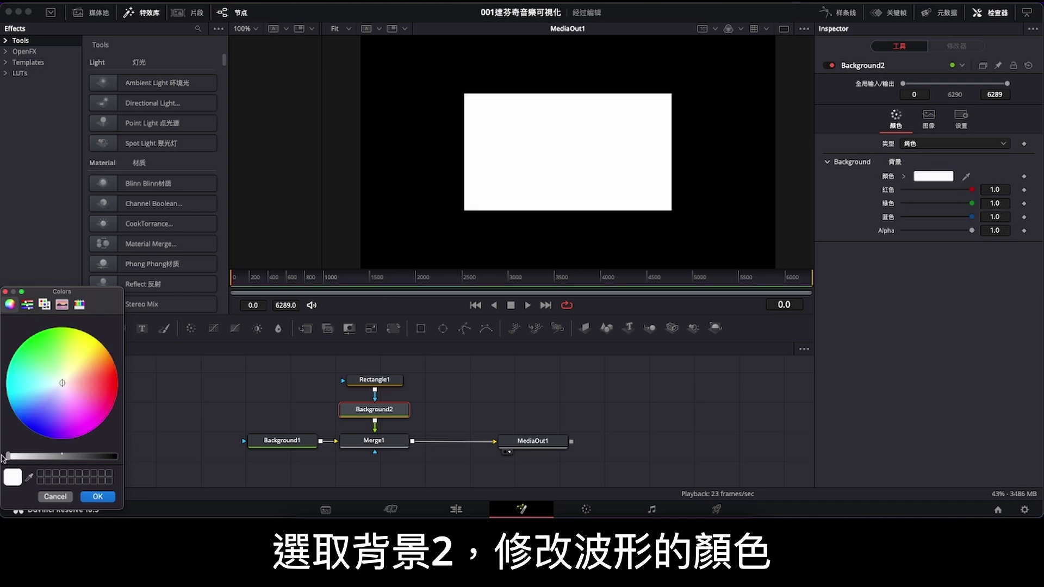
pyautogui.click(95, 497)
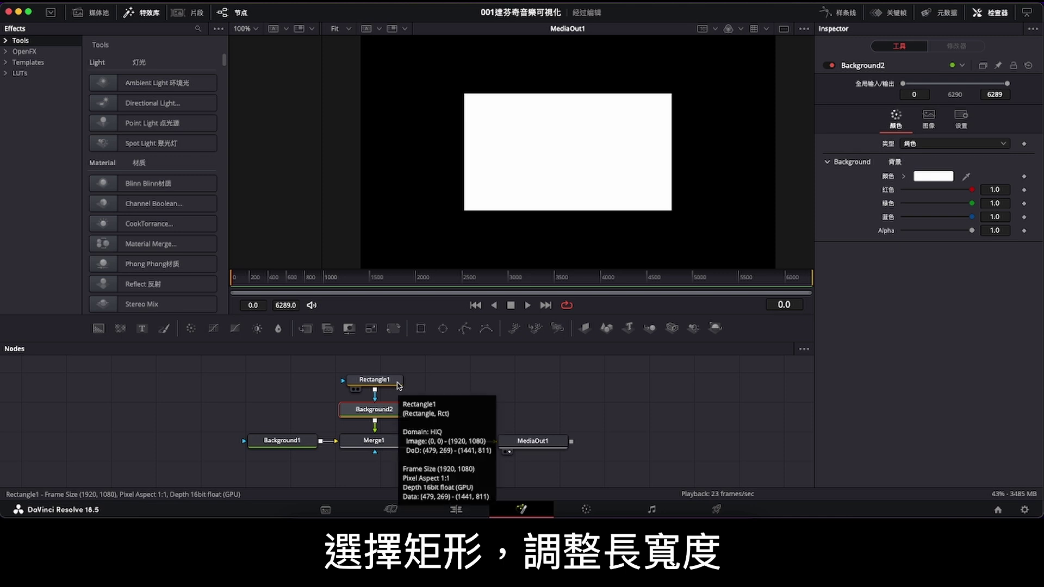
# Give Rectangle1 corner radius 1.0, width 0.016, height 0.236, and move it left to X 0.268.
pyautogui.click(399, 386)
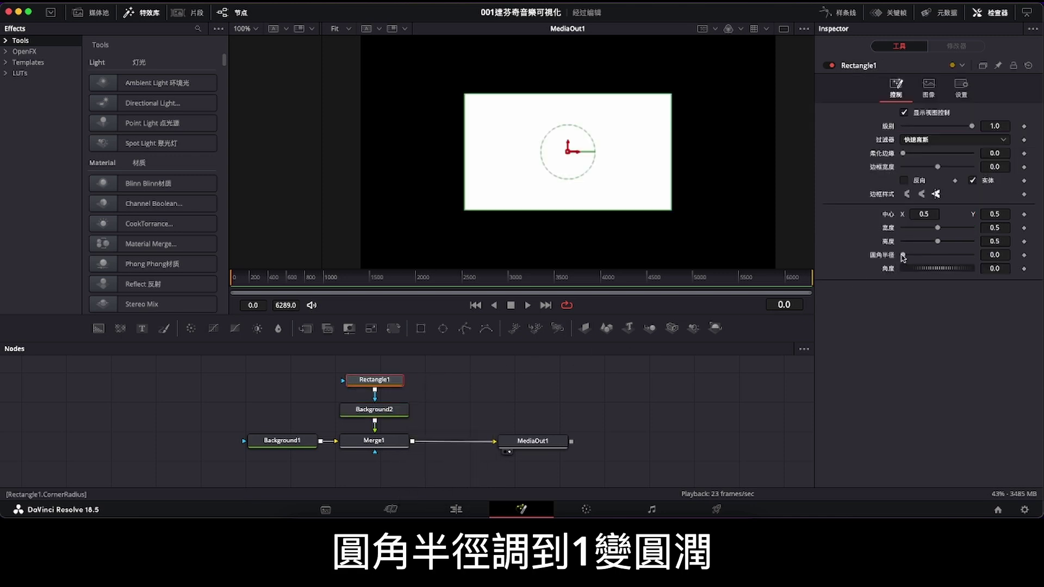
pyautogui.moveTo(903, 258); pyautogui.dragTo(982, 260)
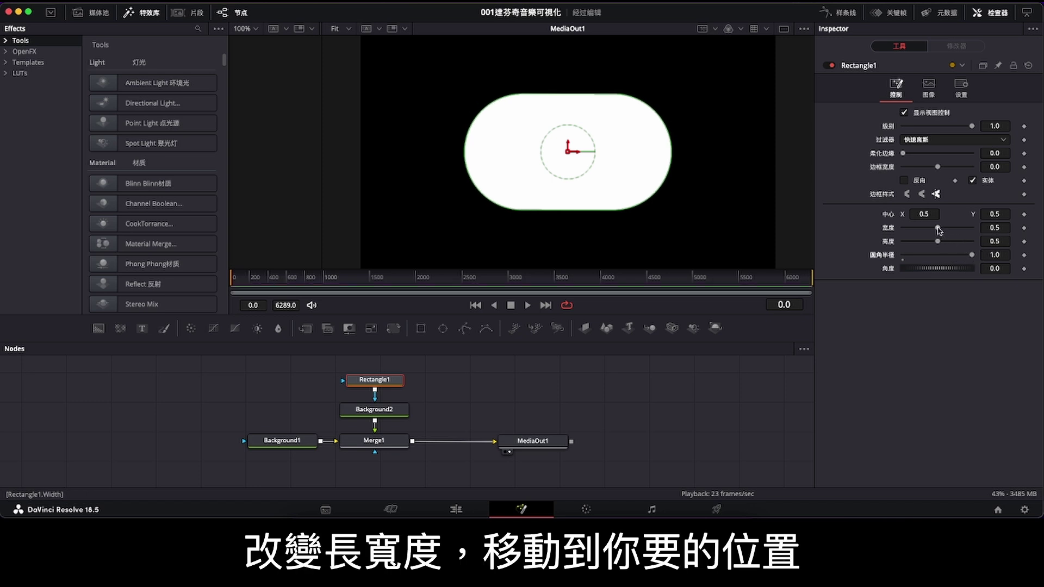
pyautogui.moveTo(938, 227); pyautogui.dragTo(905, 229)
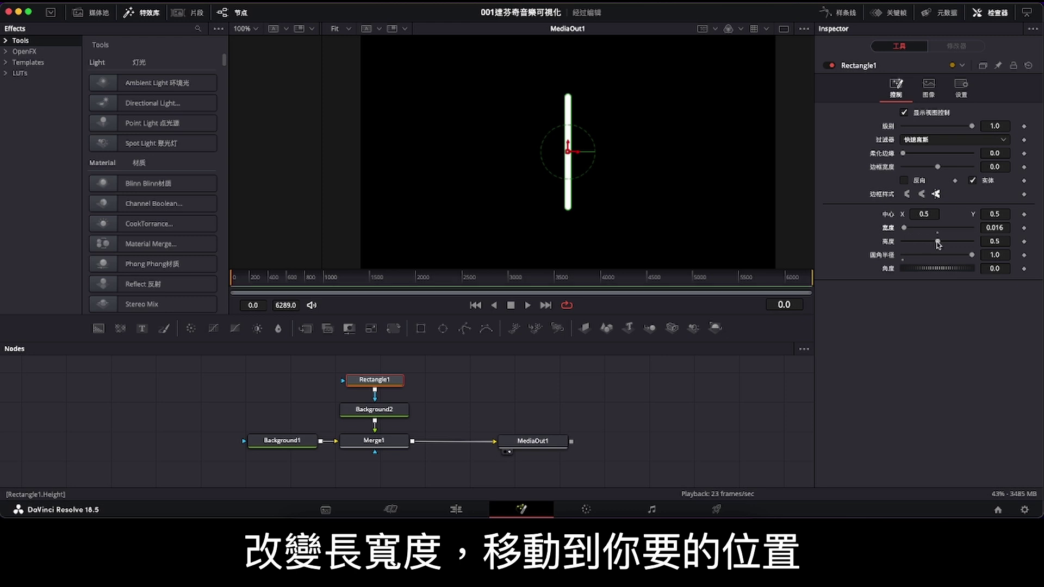
pyautogui.moveTo(938, 241); pyautogui.dragTo(919, 243)
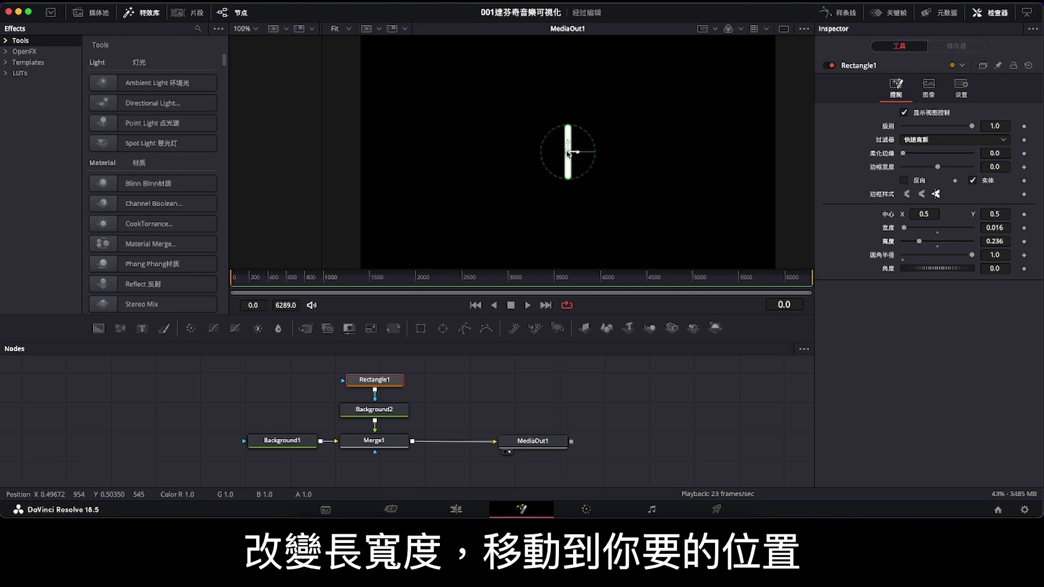
pyautogui.moveTo(560, 154)
pyautogui.mouseDown()
pyautogui.moveTo(501, 161)
pyautogui.moveTo(464, 148)
pyautogui.mouseUp()
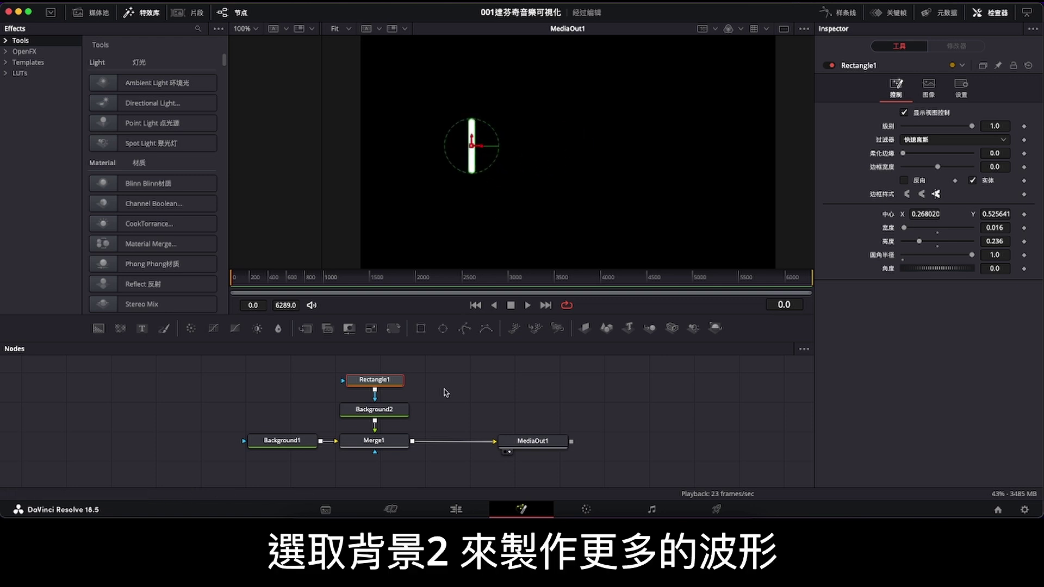
# Insert a Duplicate node after Background2.
pyautogui.click(401, 411)
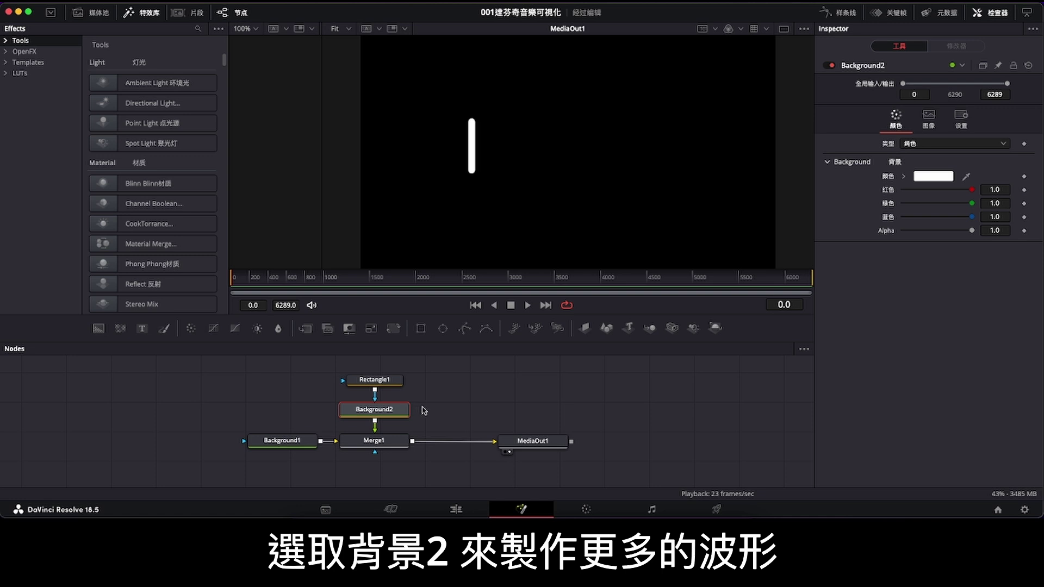
pyautogui.hotkey('shift', 'space')
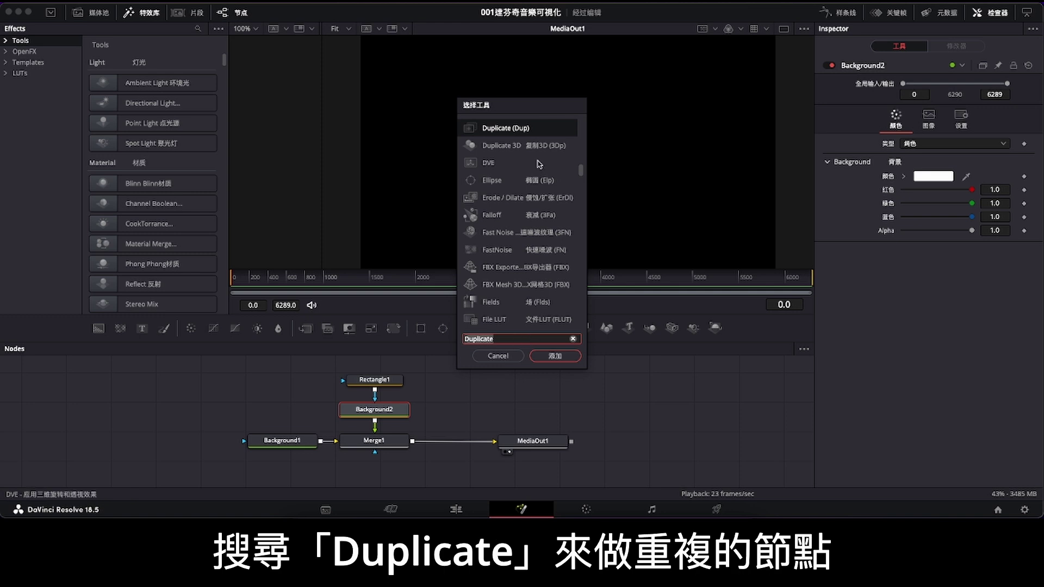
pyautogui.click(555, 356)
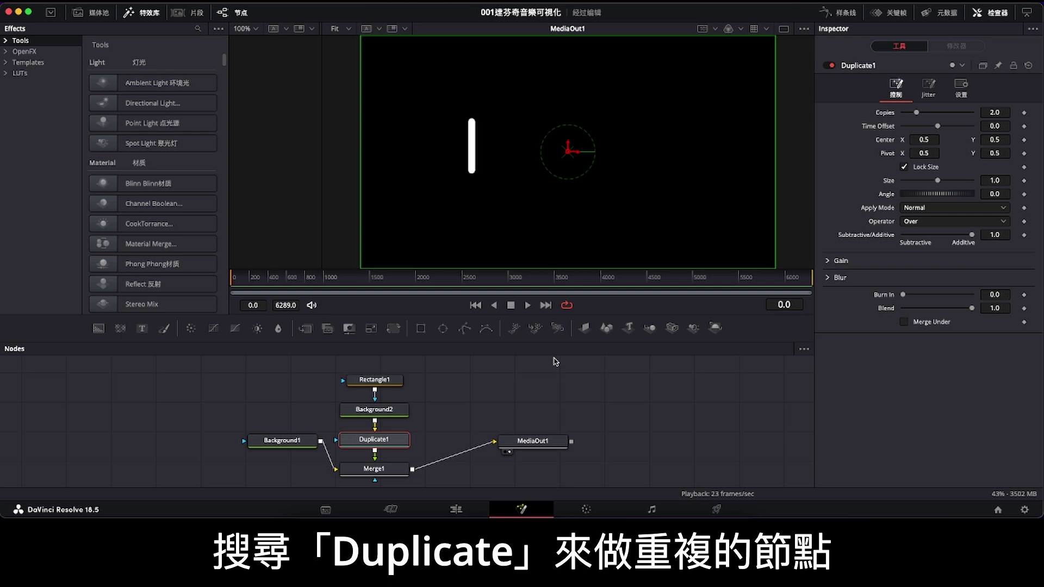
# Set Duplicate1 to 8 copies spaced with Center X 0.556.
pyautogui.click(999, 112)
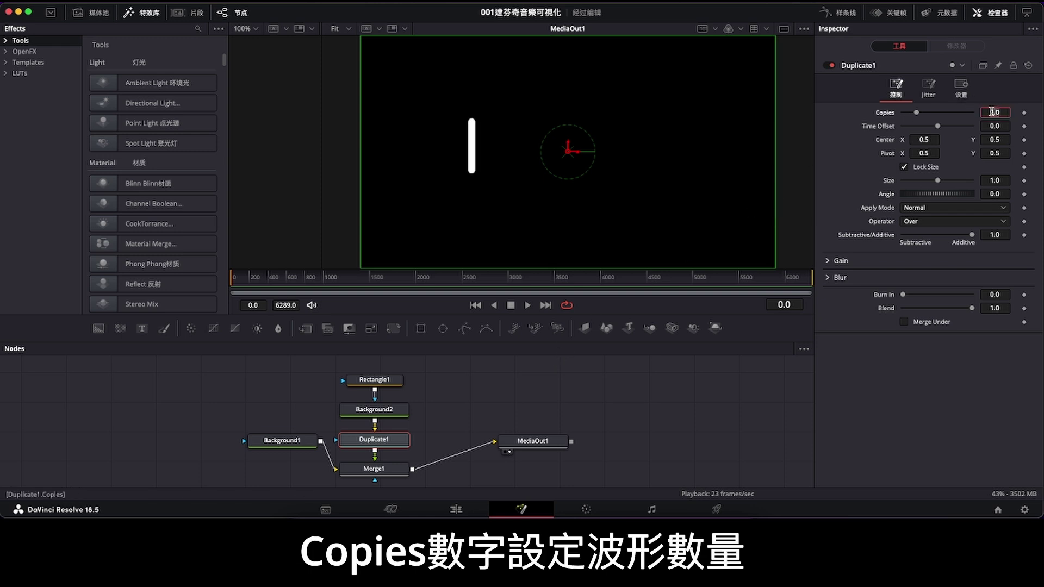
pyautogui.press('Tab')
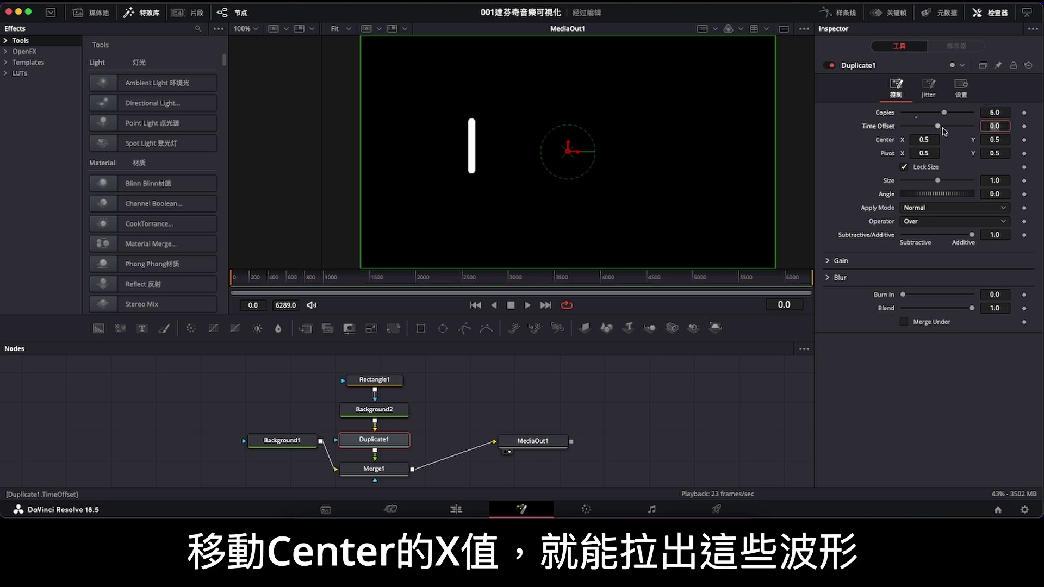
pyautogui.moveTo(925, 141); pyautogui.dragTo(935, 141)
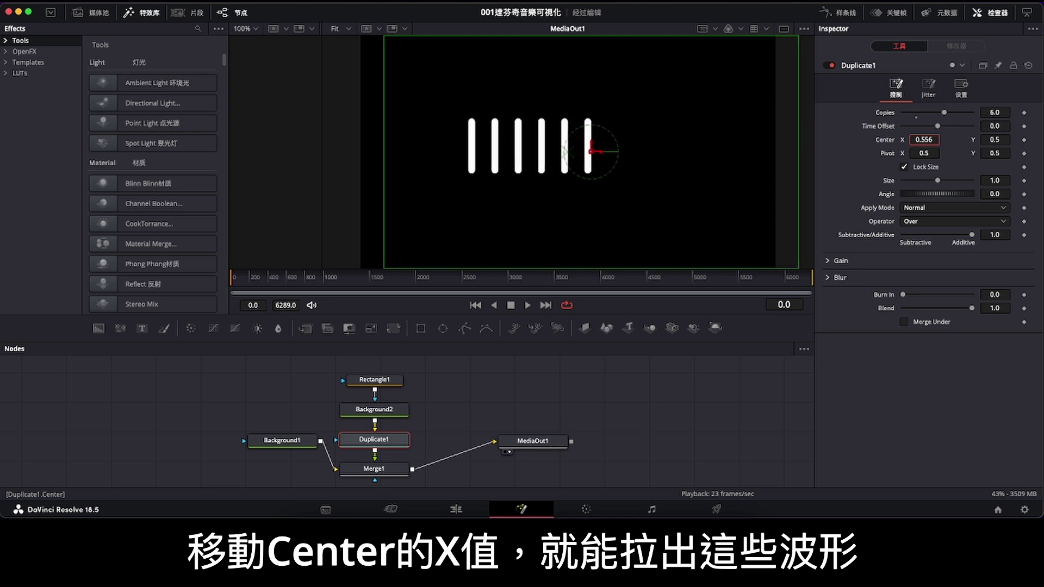
pyautogui.moveTo(1001, 113); pyautogui.dragTo(1006, 112)
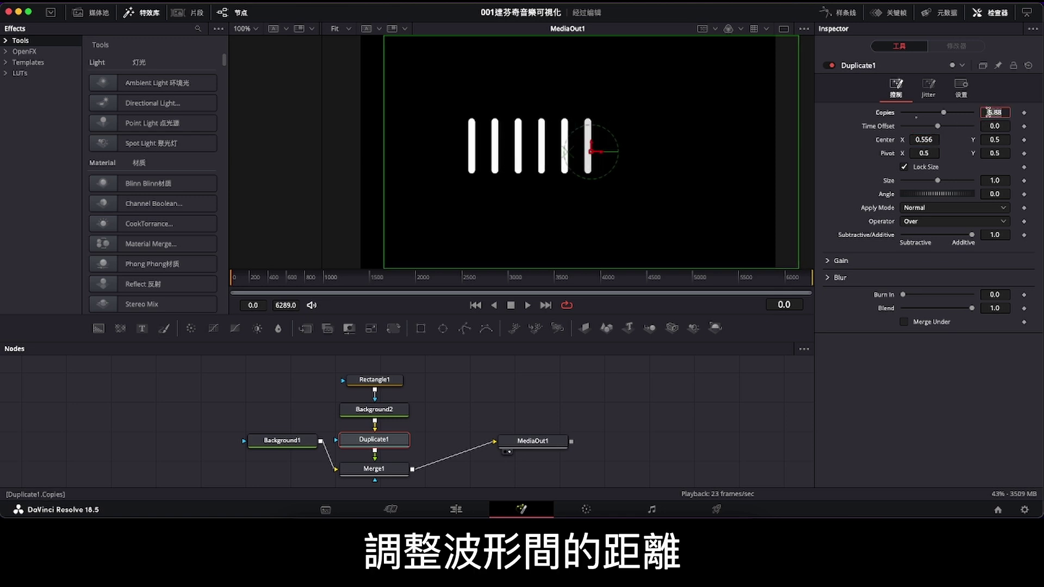
pyautogui.write('8')
pyautogui.press('Tab')
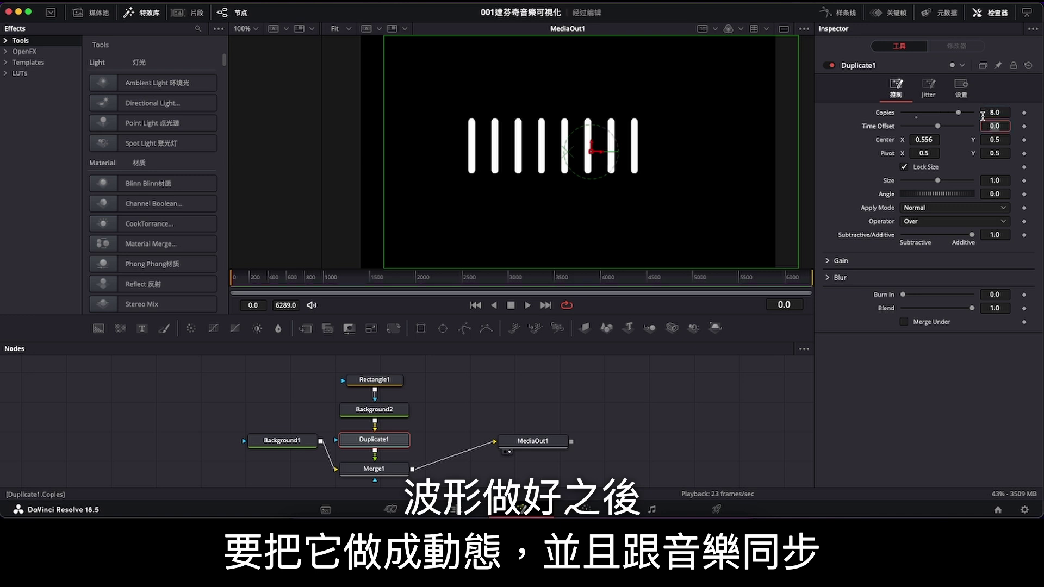
# Drive Rectangle1's Height with a MIDI Extractor modifier and show it in the Modifiers tab.
pyautogui.click(391, 383)
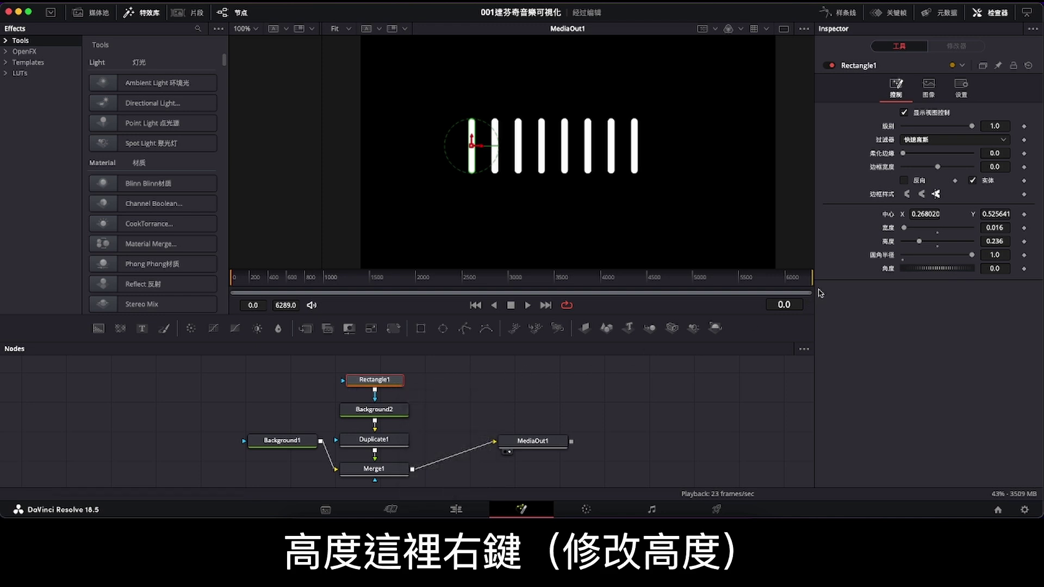
pyautogui.rightClick(889, 244)
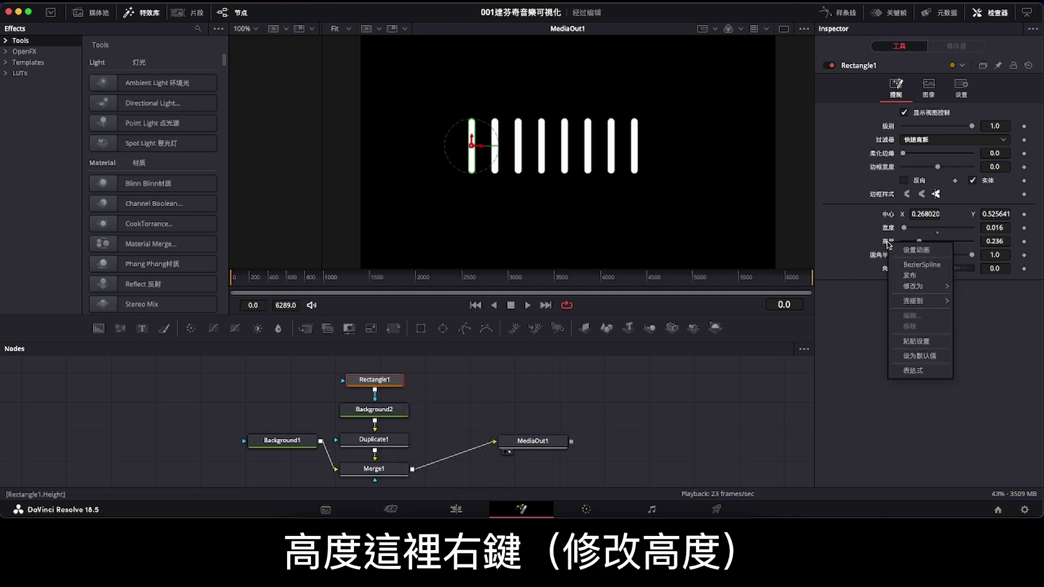
pyautogui.moveTo(929, 286)
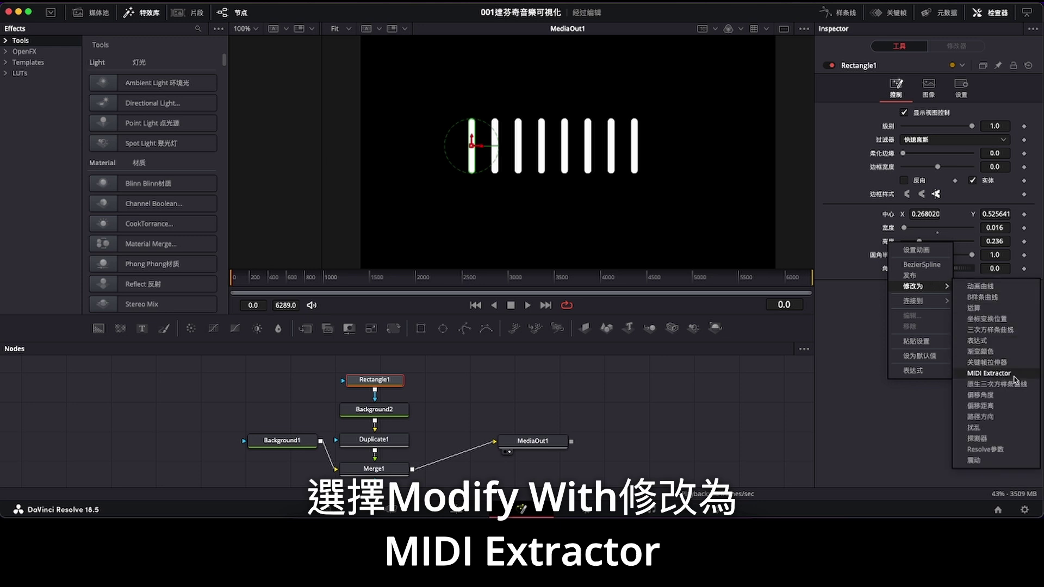
pyautogui.click(1015, 375)
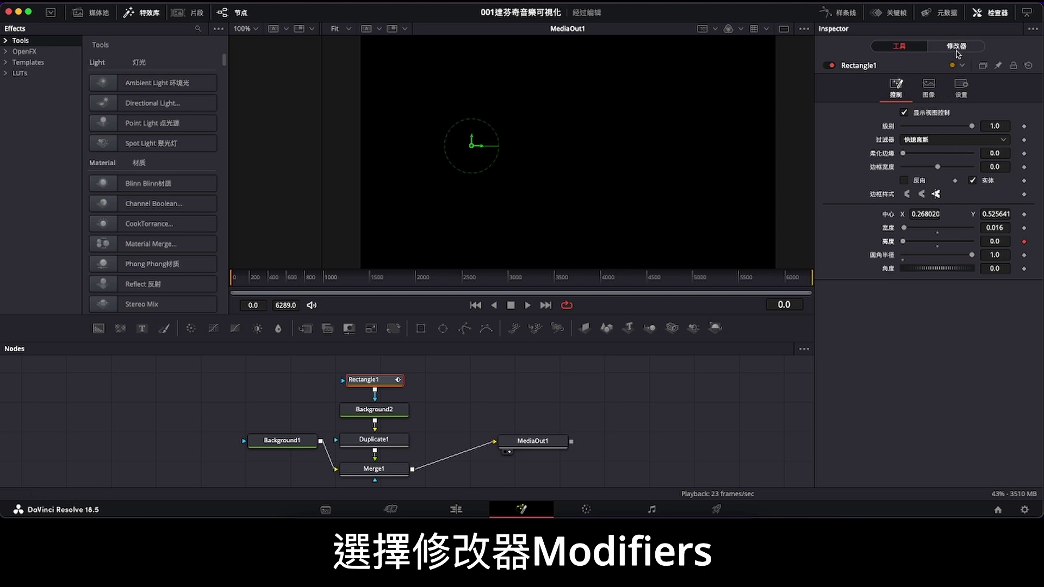
pyautogui.click(959, 48)
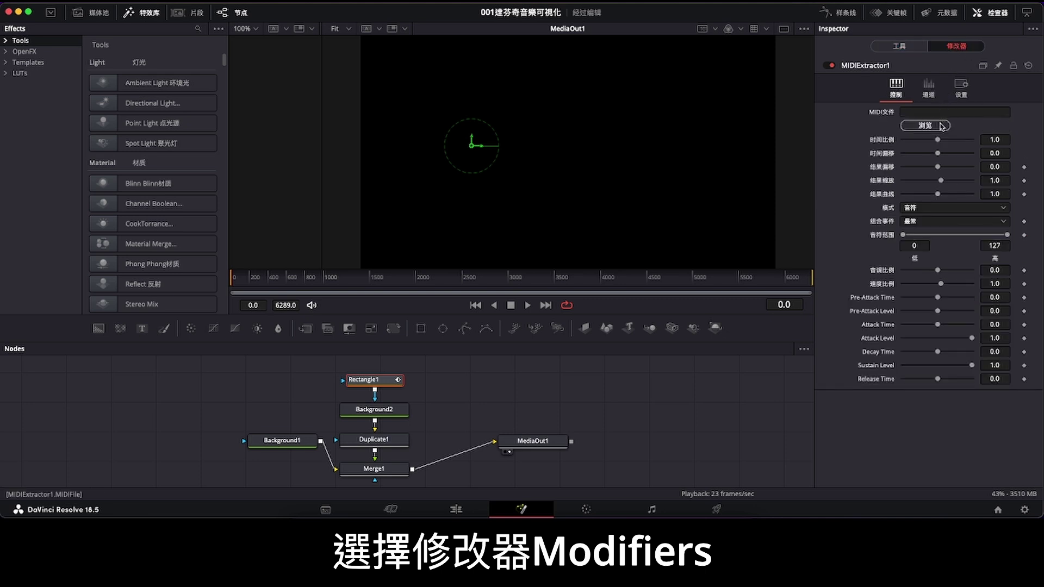
# Load Phury - Early Morning.midi from Downloads into MIDIExtractor1, showing All Files.
pyautogui.click(943, 127)
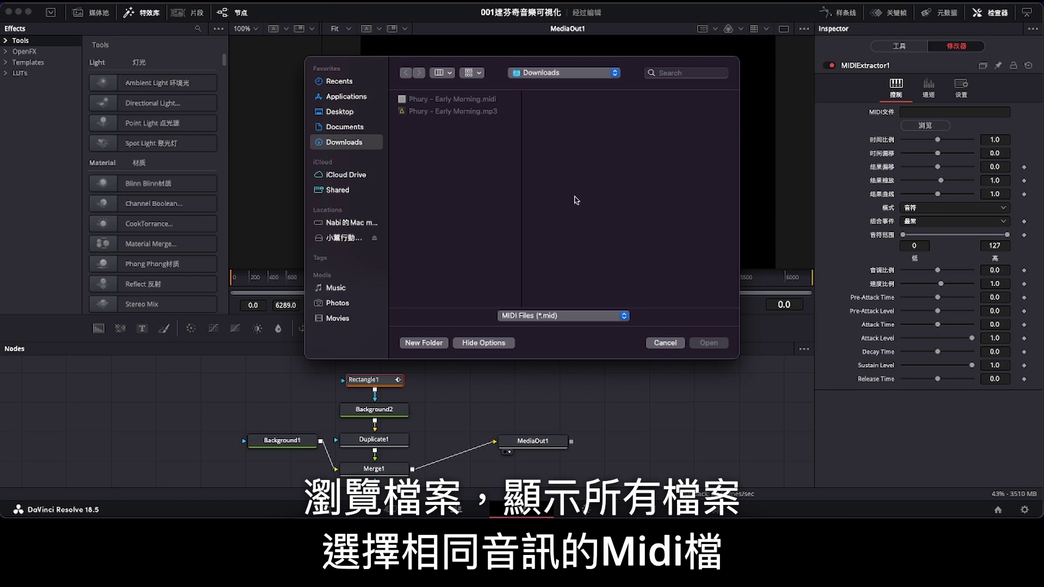
pyautogui.click(531, 319)
pyautogui.click(534, 327)
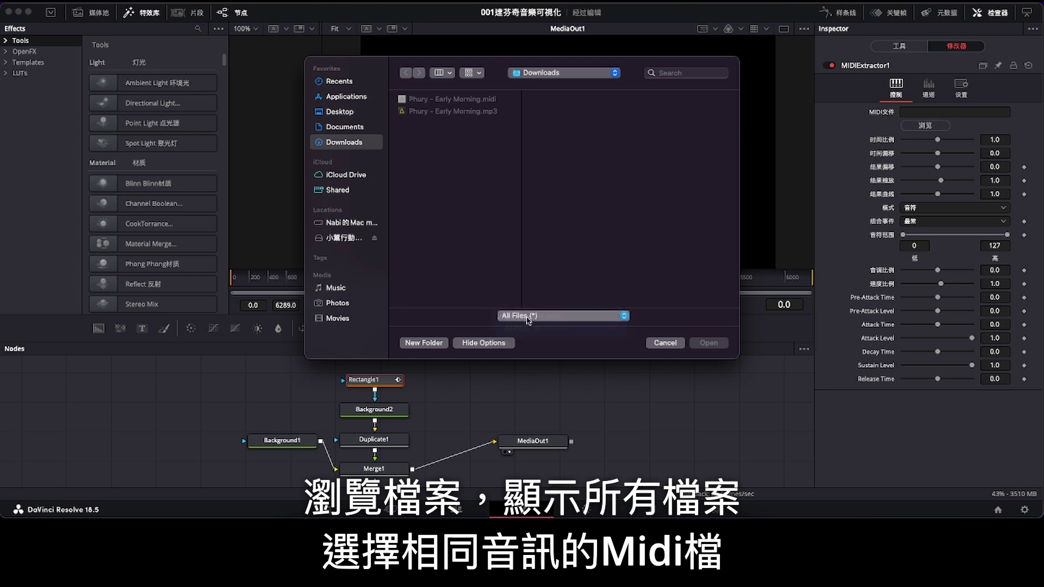
pyautogui.click(472, 100)
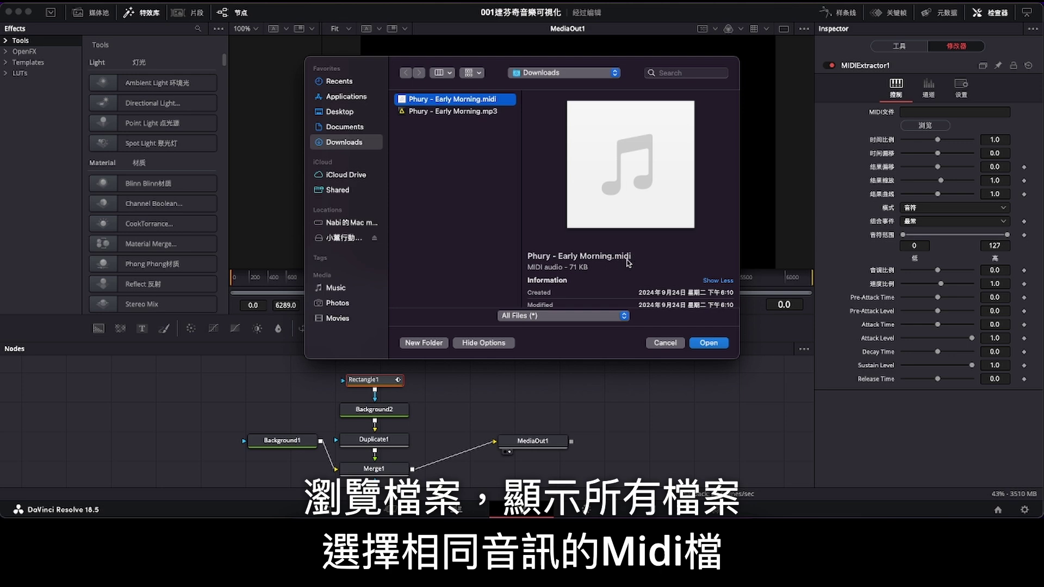
pyautogui.click(705, 344)
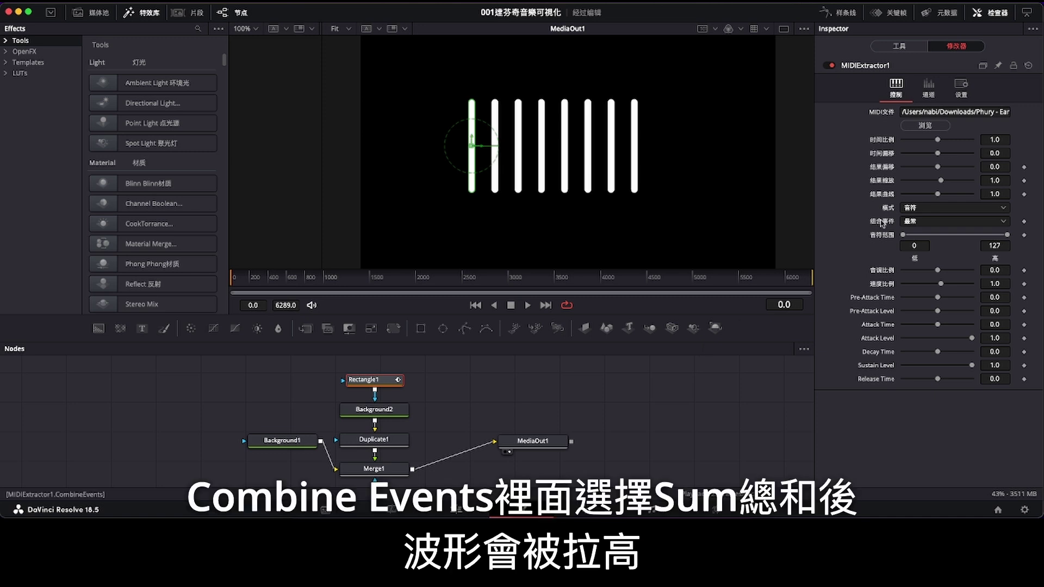
# Set the MIDI Extractor's Result Scale to about 0.4.
pyautogui.doubleClick(996, 181)
pyautogui.write('0.98')
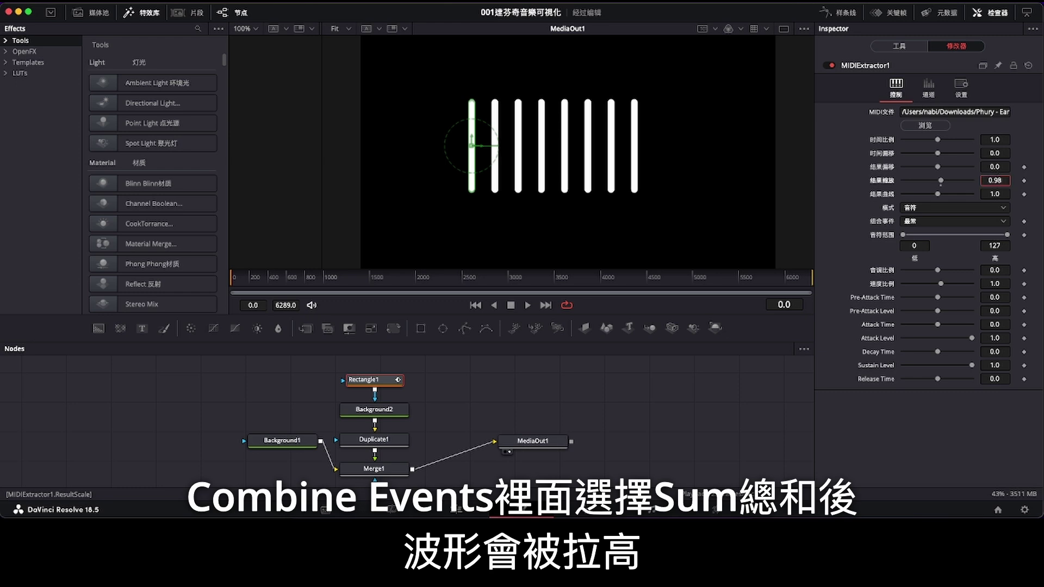
pyautogui.write('0.28')
pyautogui.press('Return')
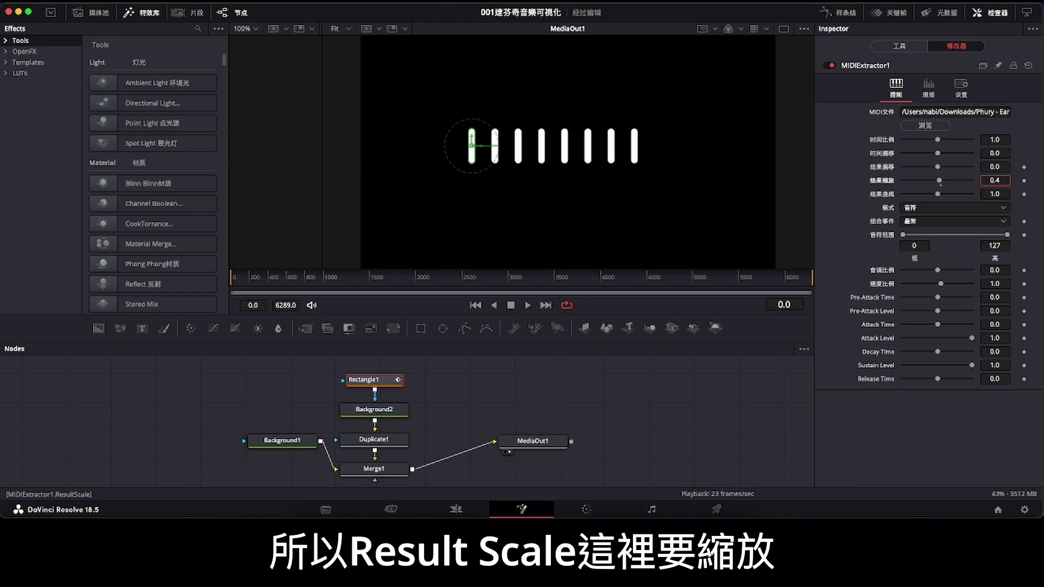
pyautogui.write('0.4')
pyautogui.press('Return')
# Set Combine Events to Sum and play back to preview the moving bars.
pyautogui.click(919, 222)
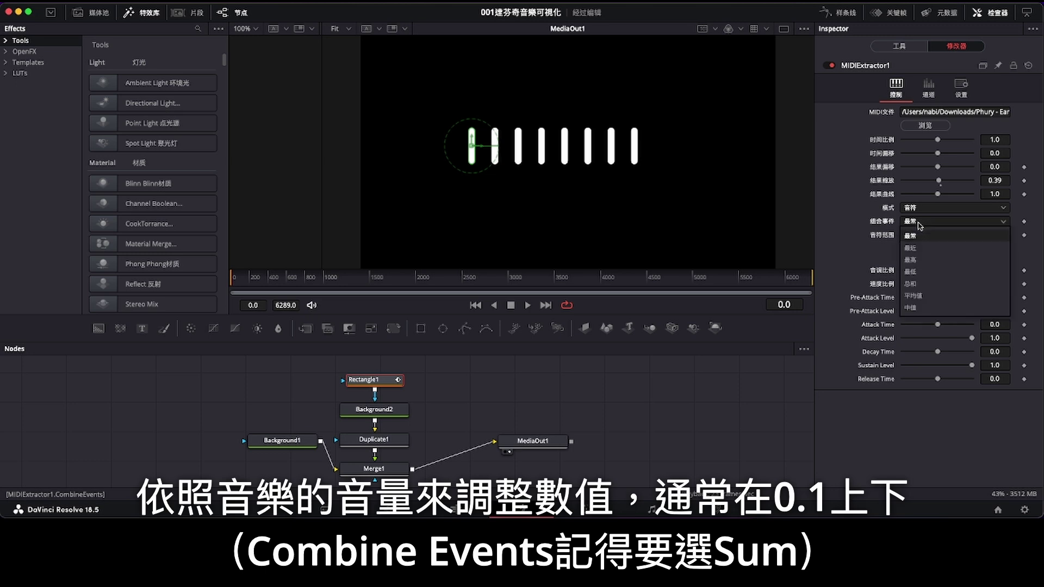
pyautogui.click(931, 290)
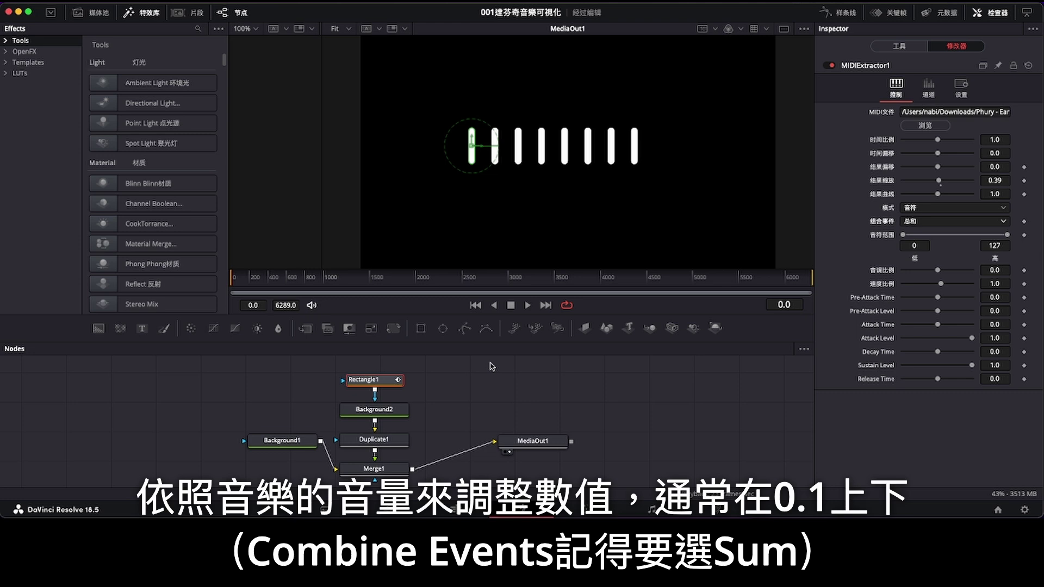
pyautogui.click(527, 306)
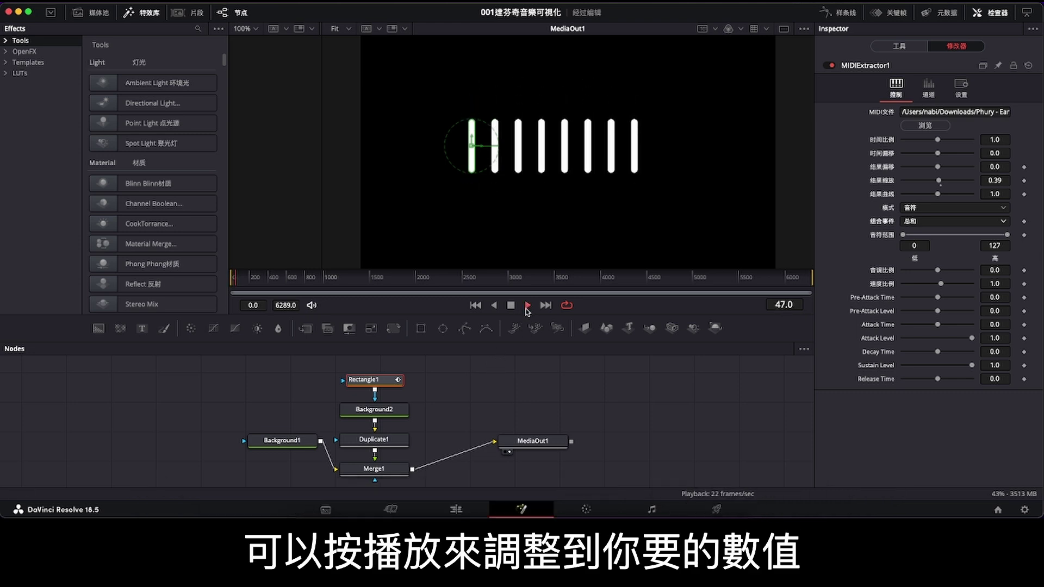
pyautogui.click(514, 309)
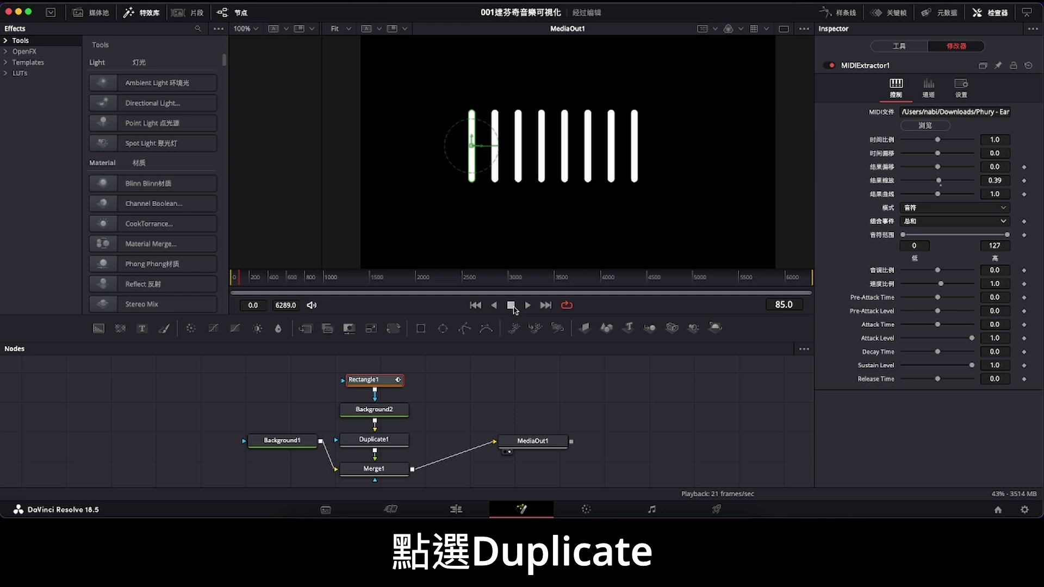
# Nudge Duplicate1's Time Offset and set Merge1's Operation to In for a transparent background.
pyautogui.click(388, 443)
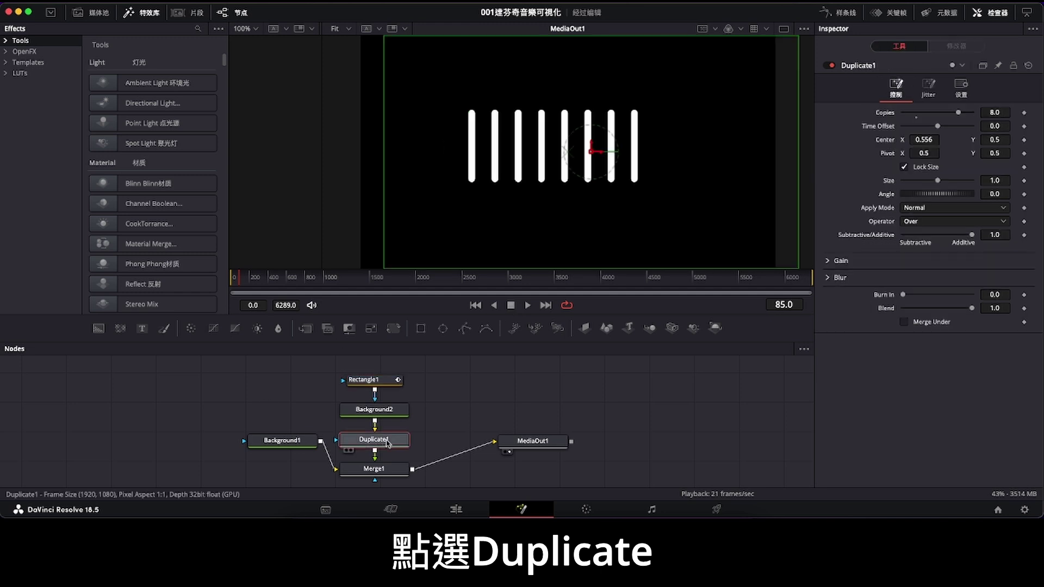
pyautogui.moveTo(995, 126)
pyautogui.mouseDown()
pyautogui.moveTo(1011, 125)
pyautogui.moveTo(996, 125)
pyautogui.mouseUp()
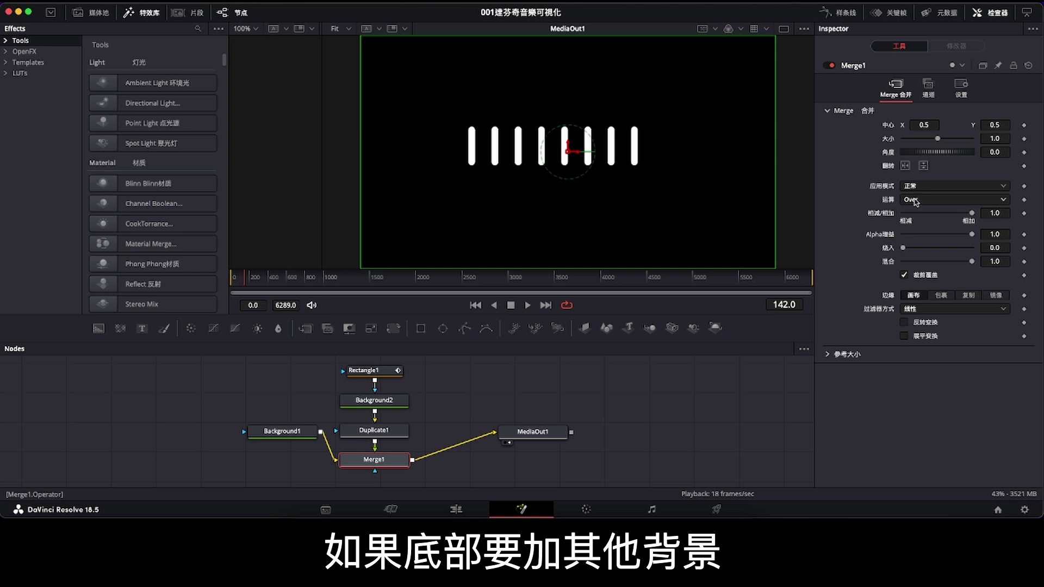
pyautogui.click(918, 200)
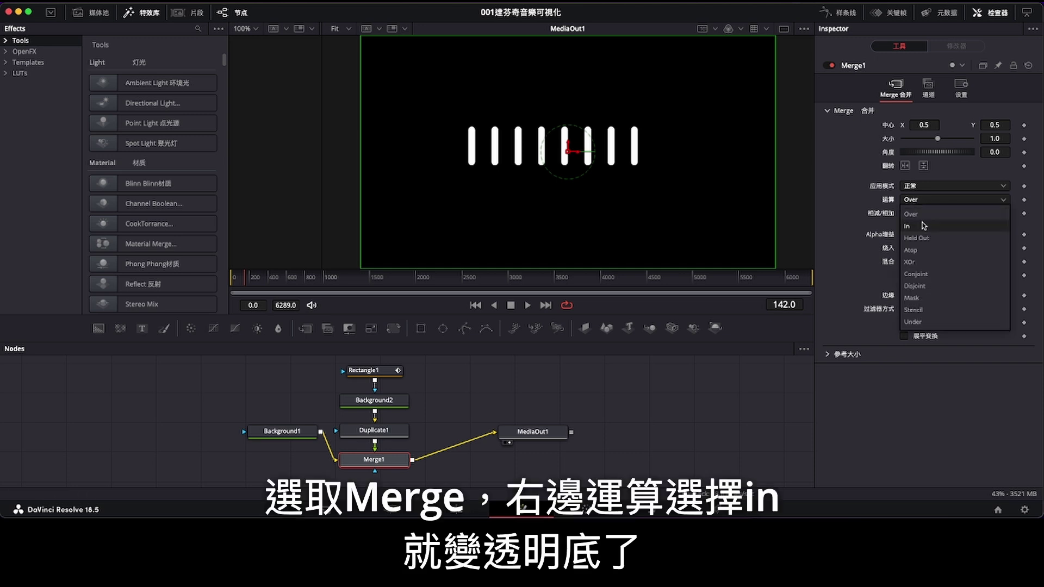
pyautogui.click(923, 225)
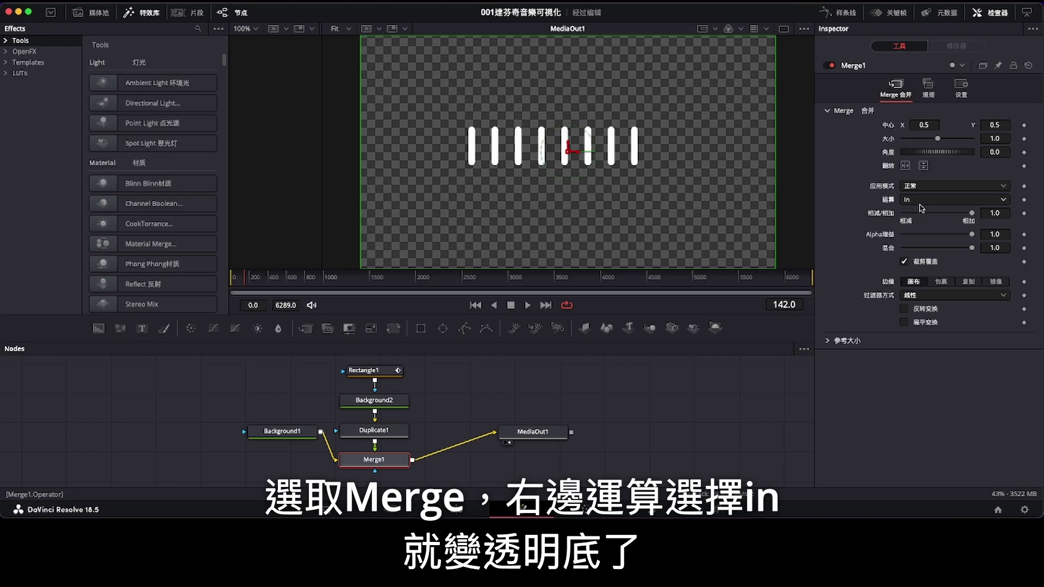
pyautogui.click(921, 208)
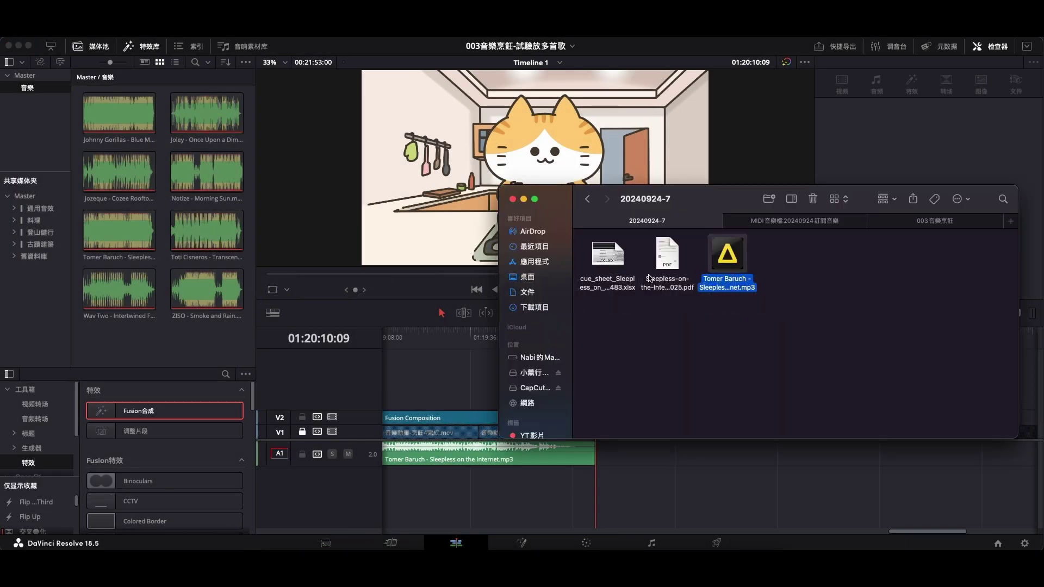
# Import 'smplsmth - Tag Along Moon.mp3' from folder 20240924-8 and place it after the first song on A1.
pyautogui.click(588, 200)
pyautogui.doubleClick(835, 341)
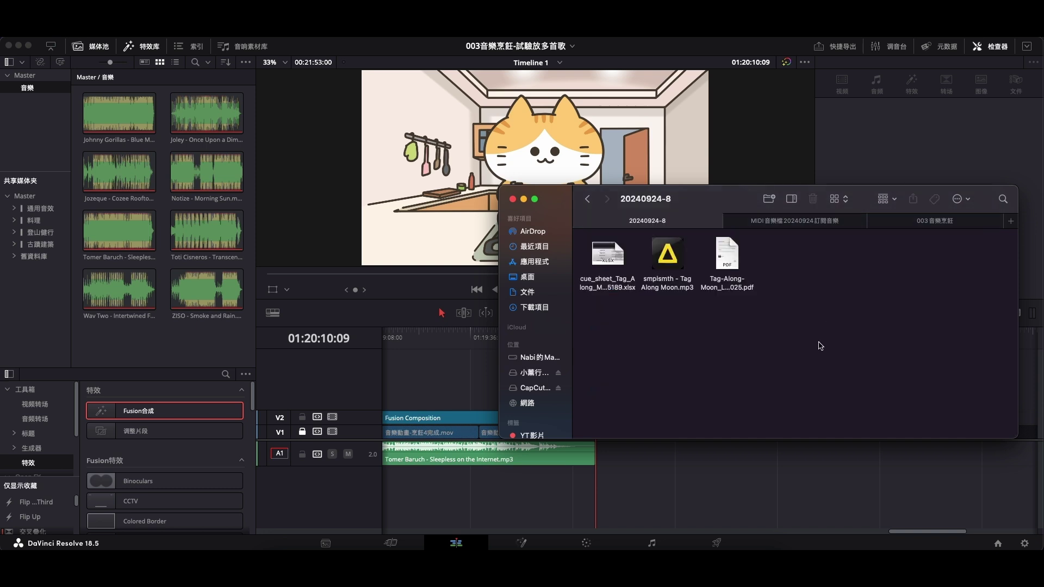
pyautogui.moveTo(662, 261); pyautogui.dragTo(200, 350)
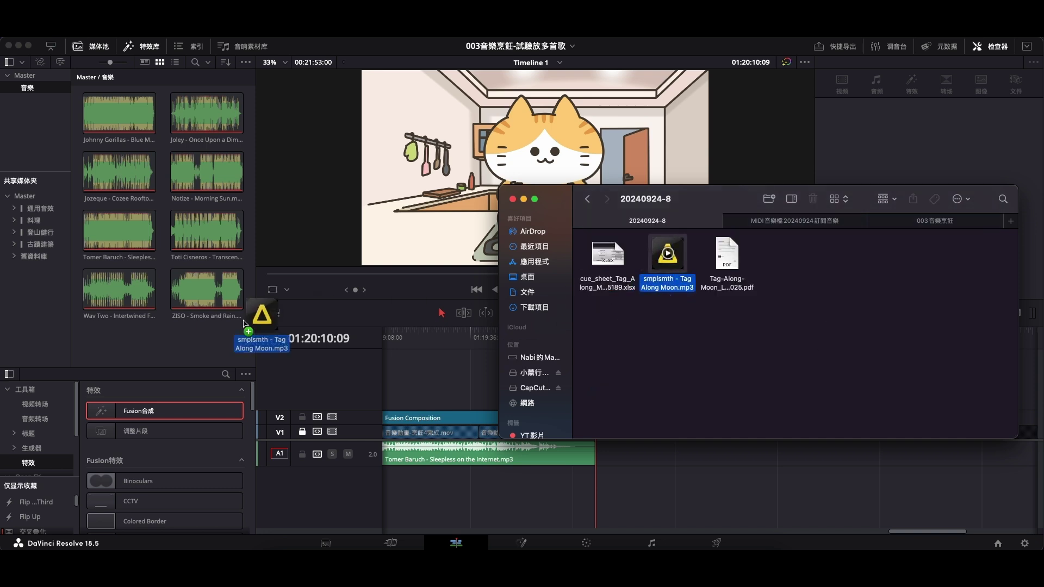
pyautogui.moveTo(118, 241); pyautogui.dragTo(597, 452)
# Add a Fusion Composition on V1 over the new song, extend it to the song's end, and open it in Fusion.
pyautogui.moveTo(100, 411); pyautogui.dragTo(631, 417)
pyautogui.hscroll(3, 512, 418)
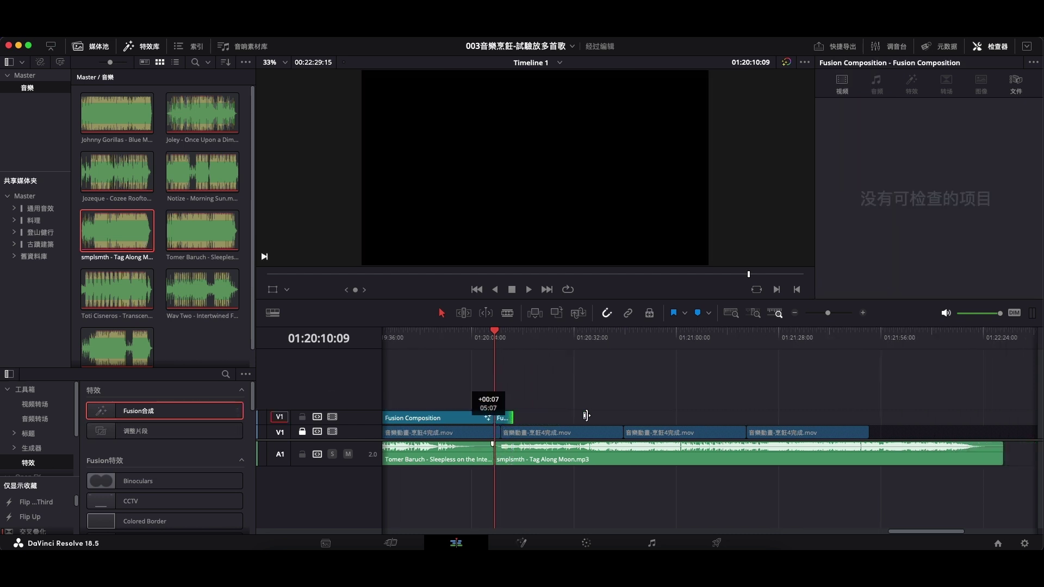
pyautogui.moveTo(511, 418); pyautogui.dragTo(1004, 417)
pyautogui.click(550, 342)
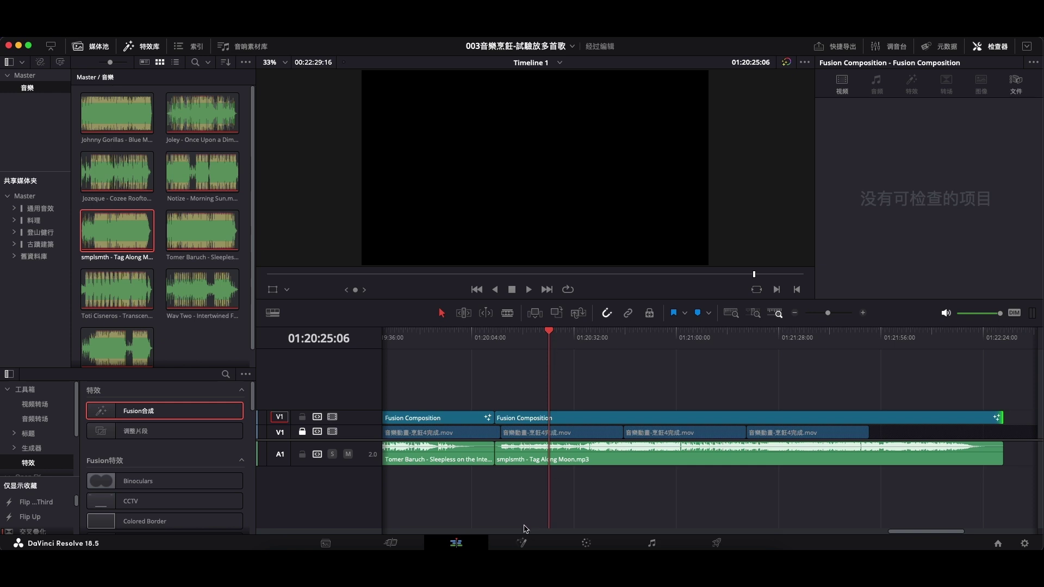
pyautogui.click(521, 543)
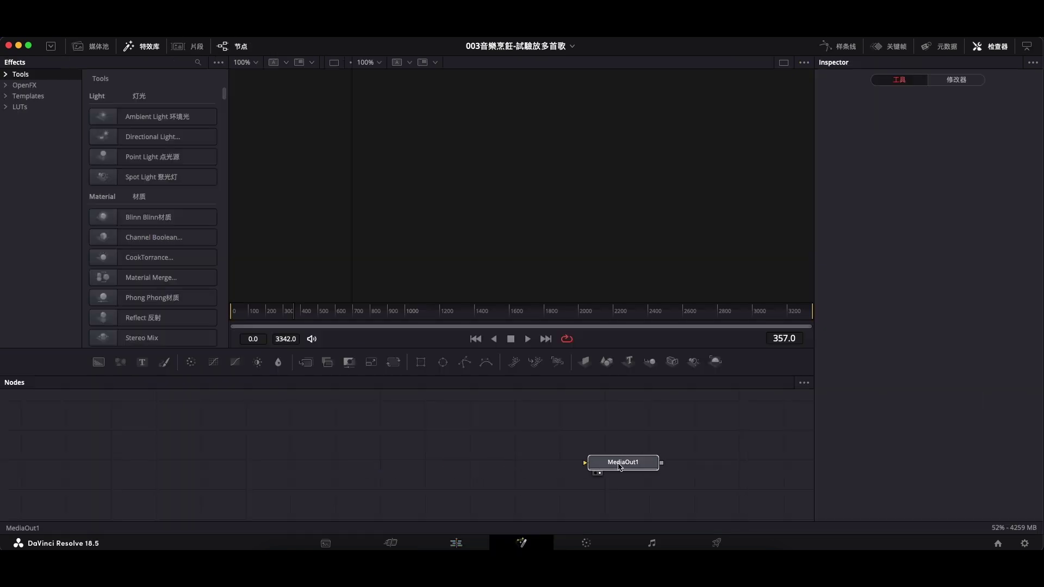
# Add two Background nodes and merge Background2 over Background1 into MediaOut1.
pyautogui.click(99, 362)
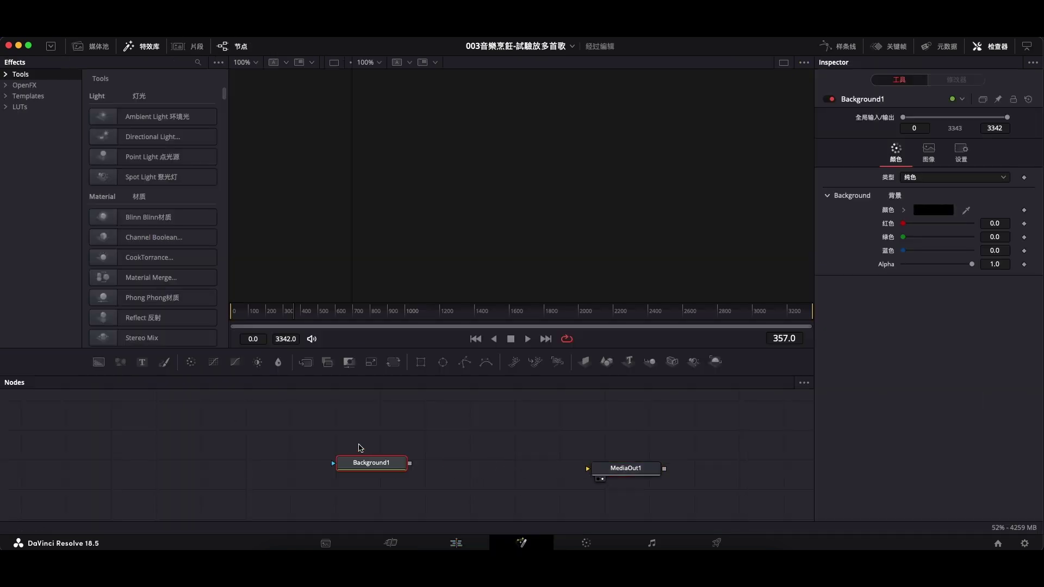
pyautogui.click(98, 362)
pyautogui.moveTo(328, 424)
pyautogui.mouseDown()
pyautogui.moveTo(444, 423)
pyautogui.moveTo(483, 449)
pyautogui.moveTo(410, 462)
pyautogui.mouseUp()
pyautogui.moveTo(502, 463); pyautogui.dragTo(586, 475)
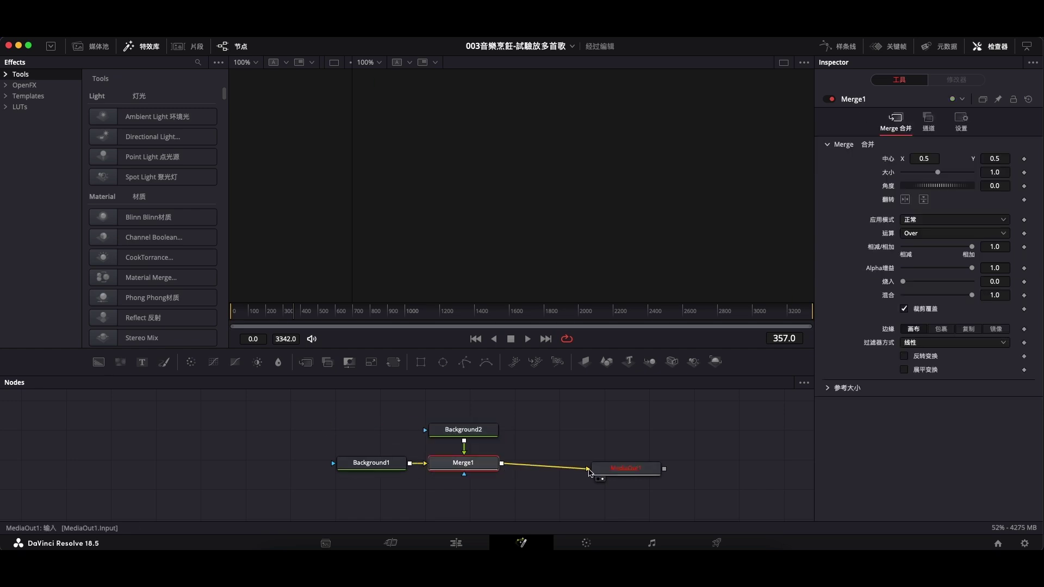
# Mask Background2 with a Rectangle and colour it tan: red 0.61, green 0.509, blue 0.407.
pyautogui.click(451, 431)
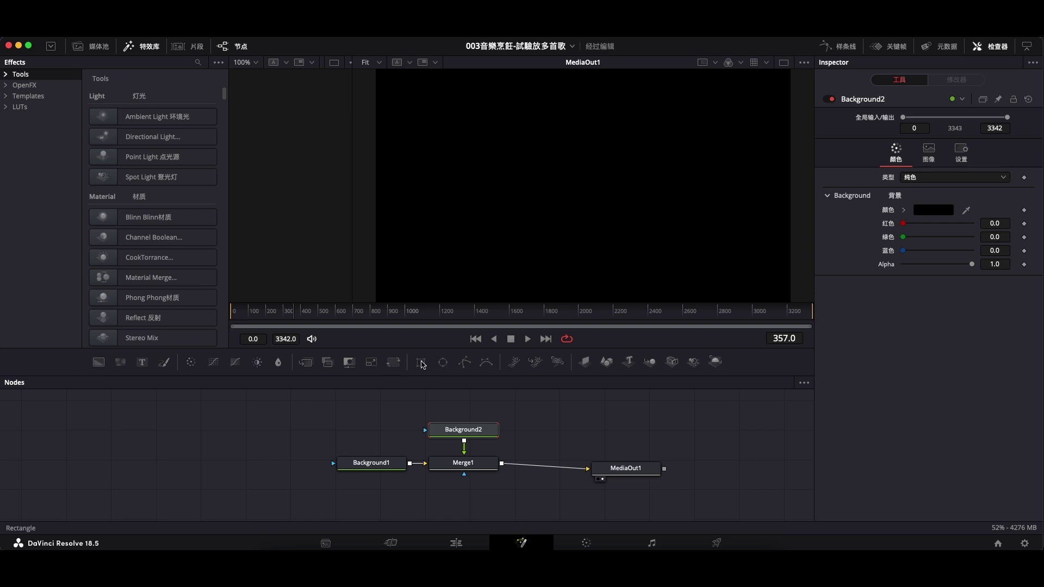
pyautogui.click(420, 362)
pyautogui.click(464, 443)
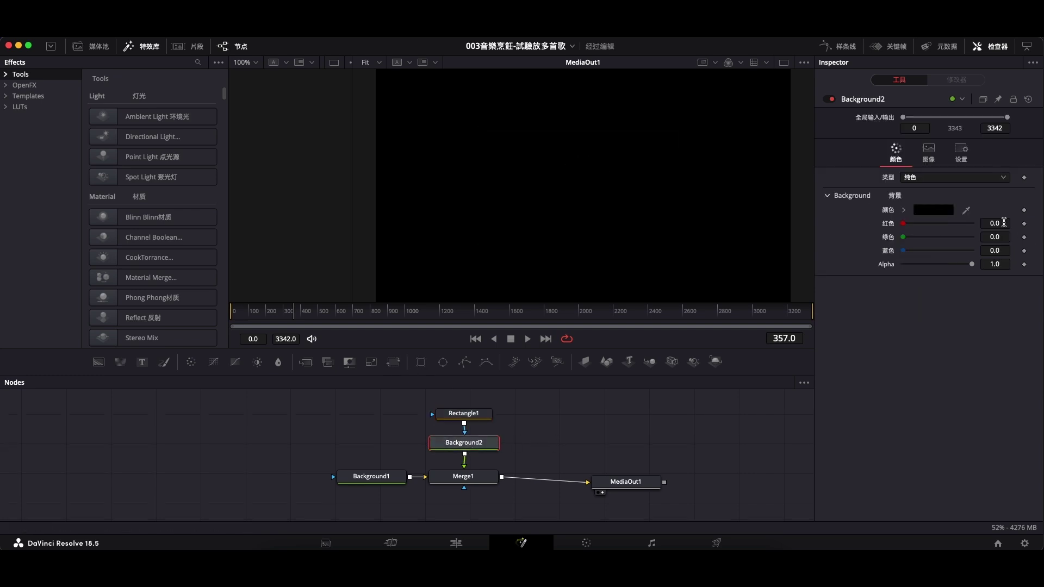
pyautogui.write('61')
pyautogui.press('Tab')
pyautogui.write('0.509')
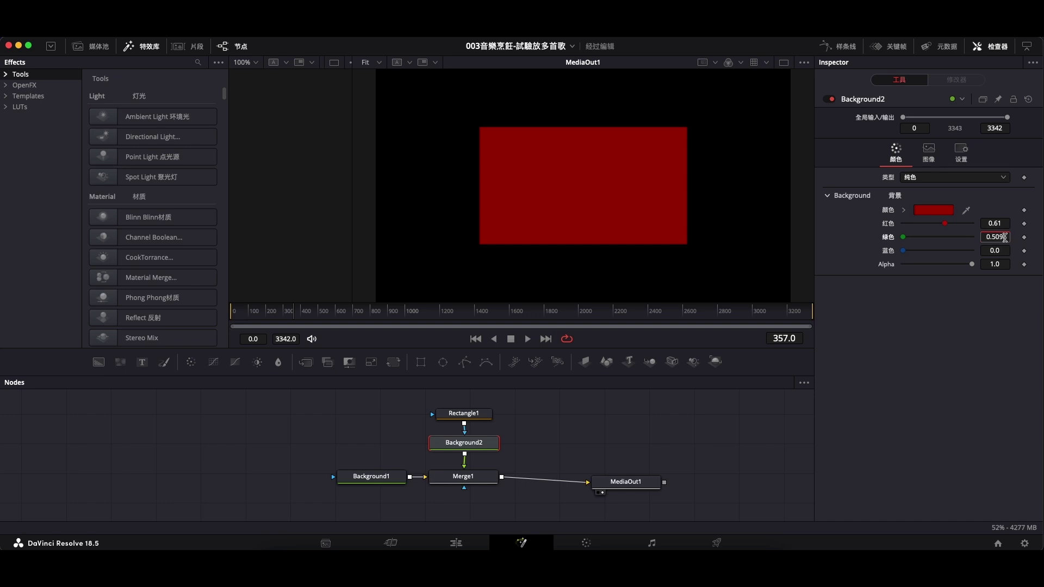
pyautogui.press('Tab')
pyautogui.write('0.407')
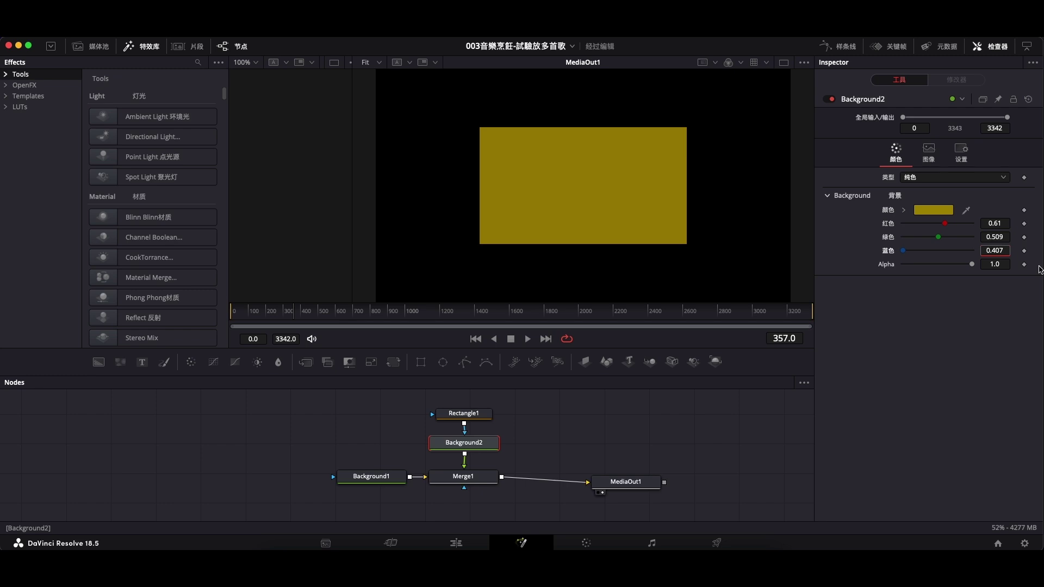
pyautogui.press('Tab')
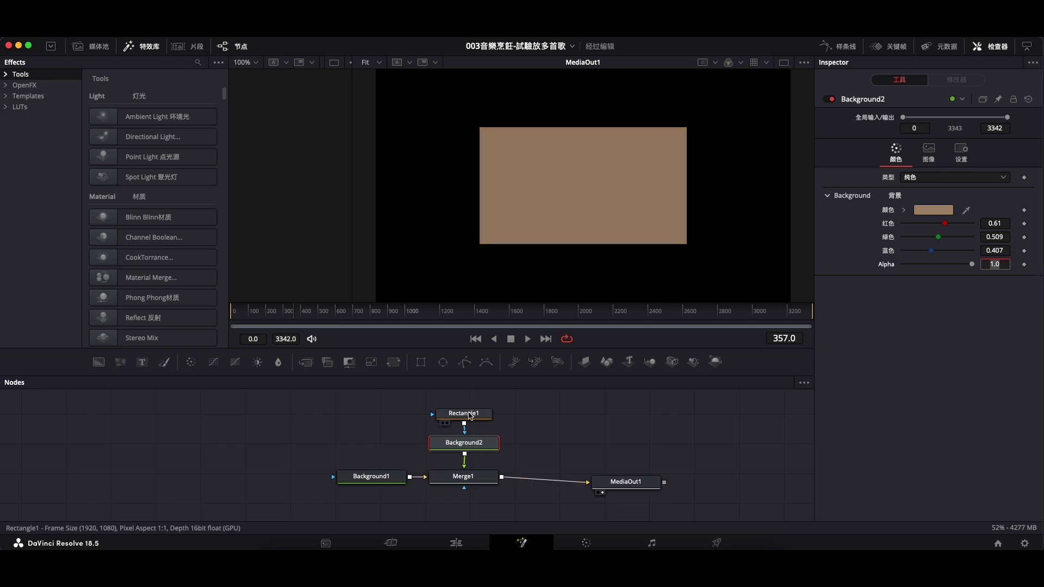
# Give Rectangle1 corner radius 1.0, width 0.0127 and height 0.087 for a thin rounded bar.
pyautogui.click(464, 413)
pyautogui.moveTo(903, 288); pyautogui.dragTo(976, 289)
pyautogui.write('0.012')
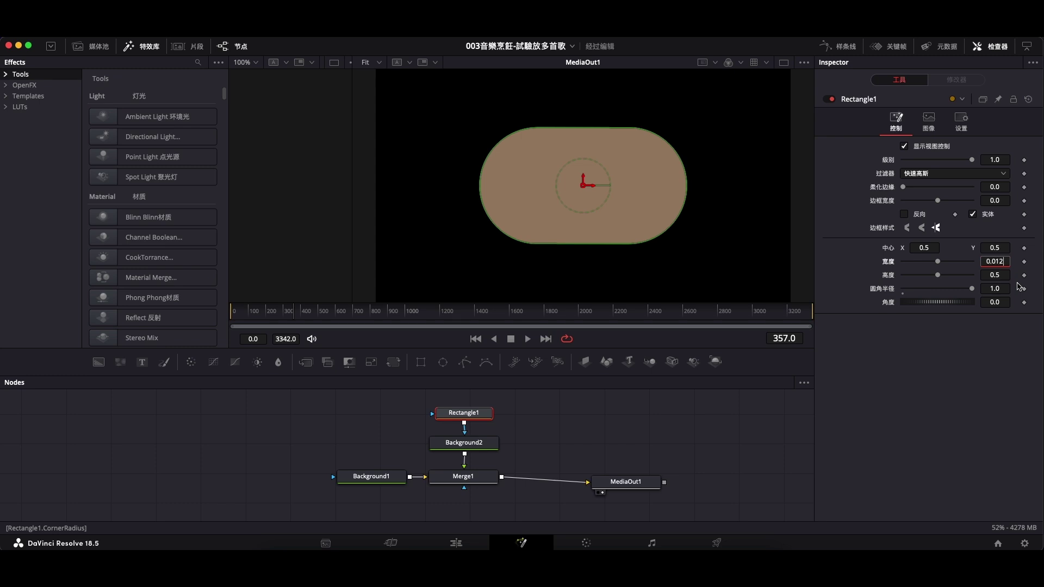
pyautogui.write('7')
pyautogui.press('Tab')
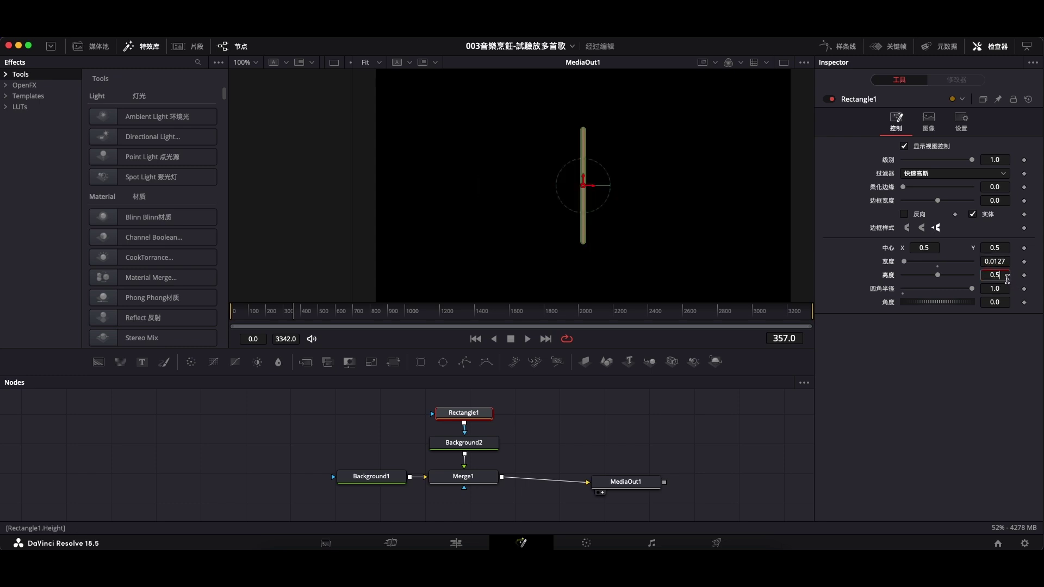
pyautogui.write('0.087')
pyautogui.press('Tab')
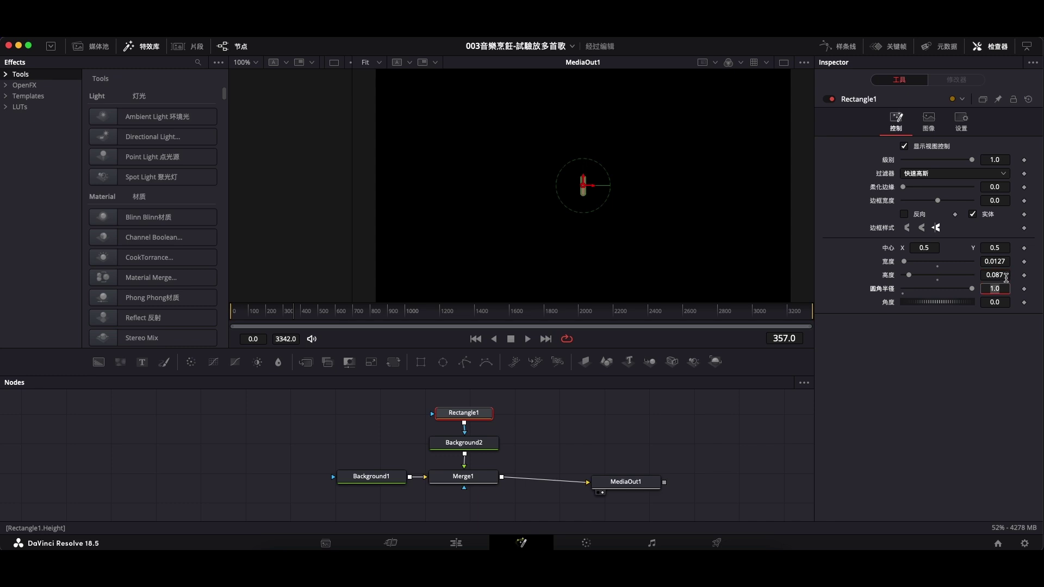
# Move the bar's center to X 0.045, Y 0.15 near the lower left.
pyautogui.click(933, 248)
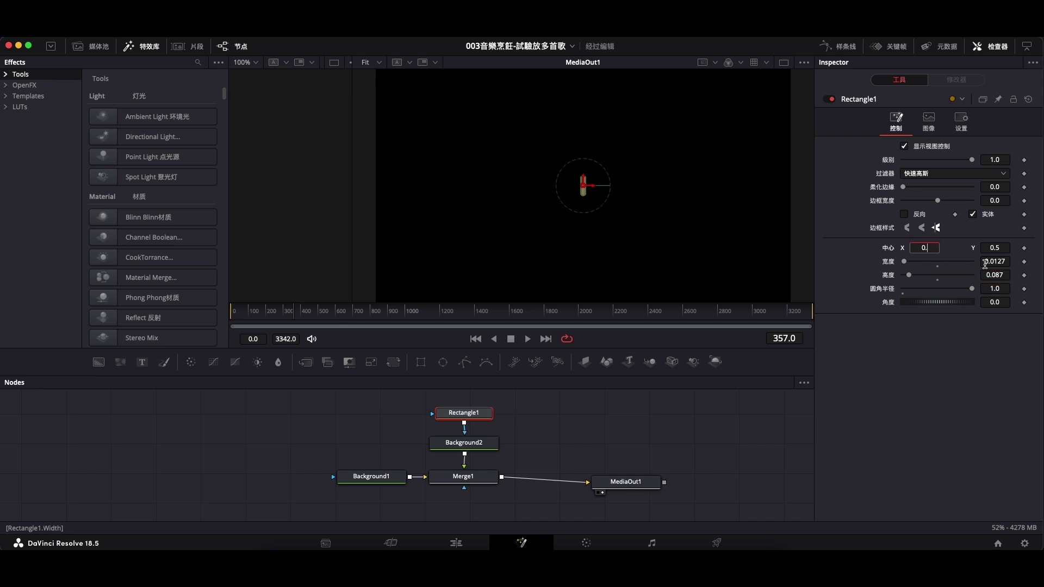
pyautogui.write('045')
pyautogui.press('Tab')
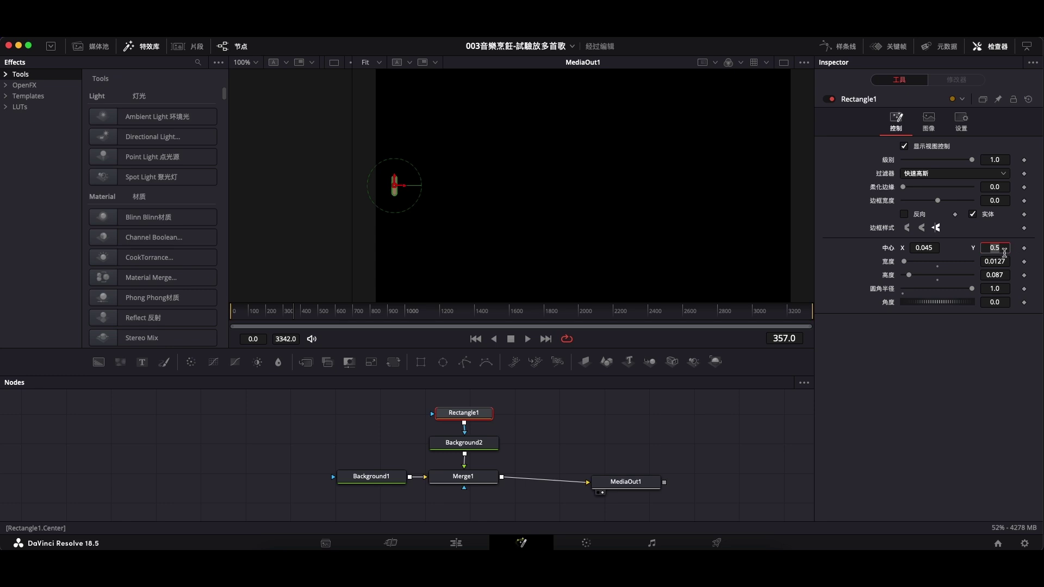
pyautogui.write('0.15')
pyautogui.press('Tab')
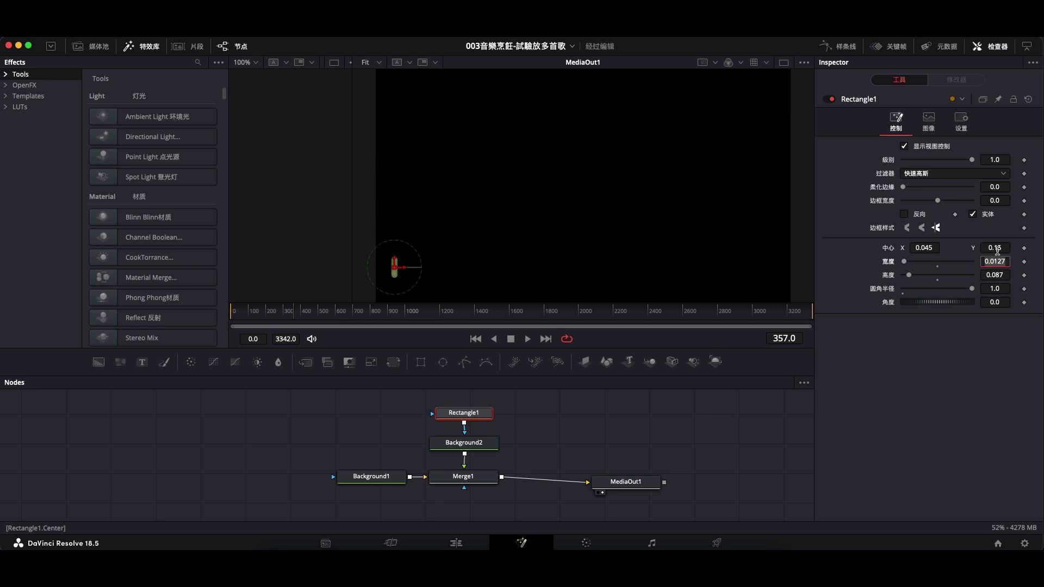
# Add a Duplicate tool after Background2 with 12 copies and Center X 0.525.
pyautogui.click(493, 446)
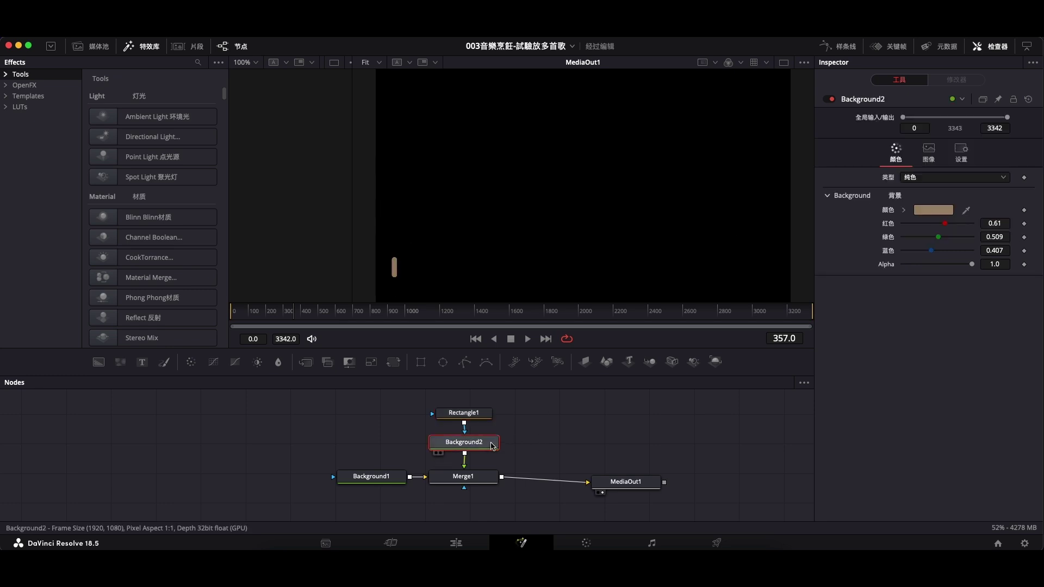
pyautogui.hotkey('shift', 'space')
pyautogui.write('dupl')
pyautogui.click(554, 389)
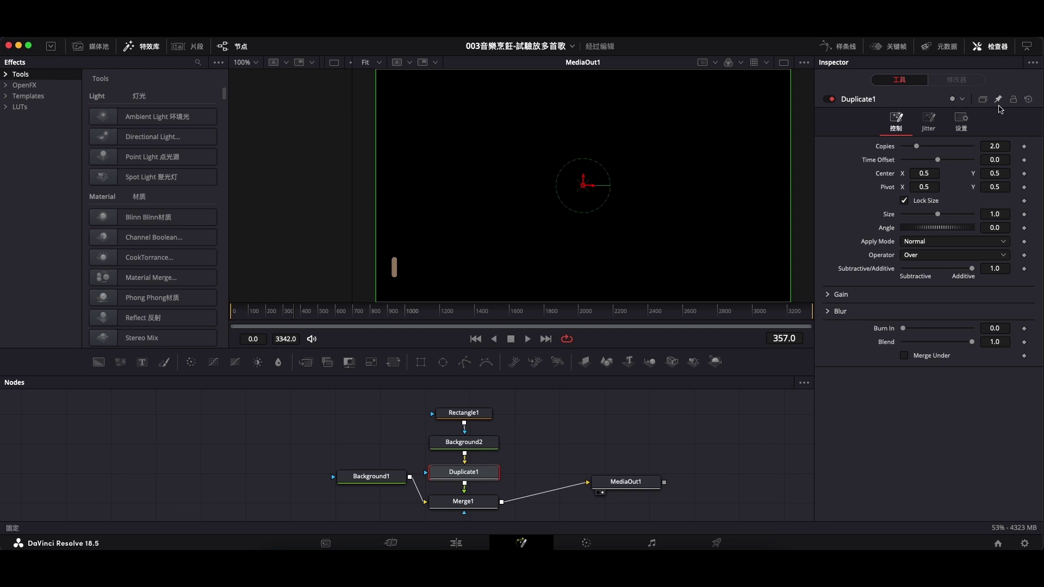
pyautogui.click(999, 145)
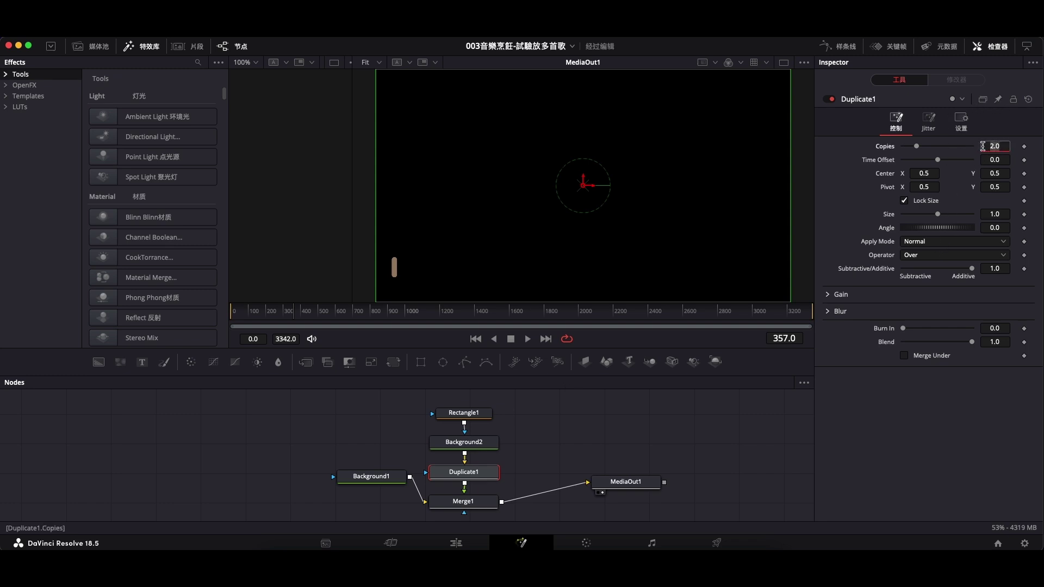
pyautogui.write('12')
pyautogui.press('Tab')
pyautogui.click(934, 172)
pyautogui.press('Tab')
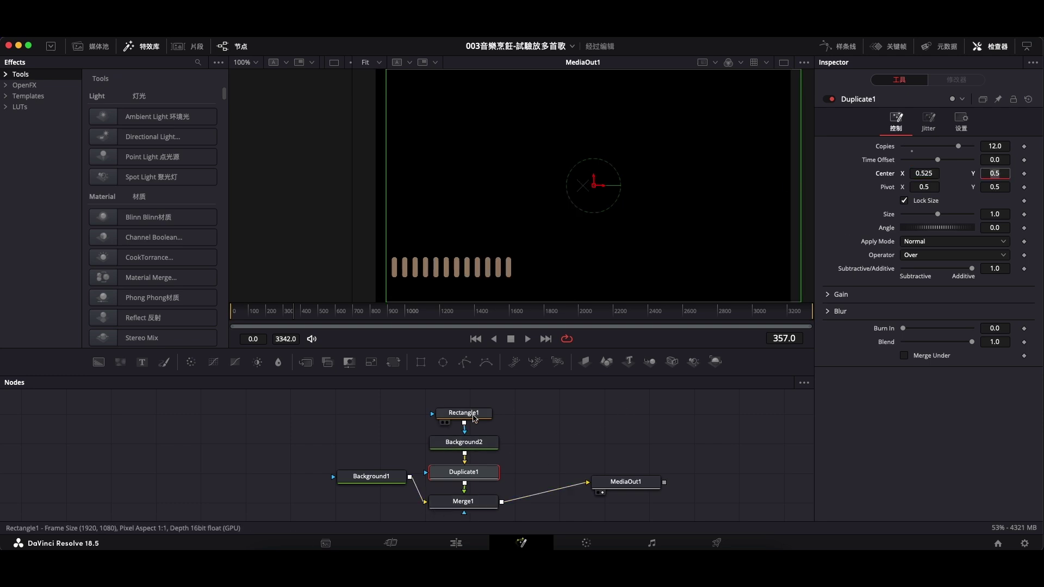
pyautogui.click(475, 419)
# Drive Rectangle1's Height with a MIDI Extractor modifier.
pyautogui.rightClick(890, 280)
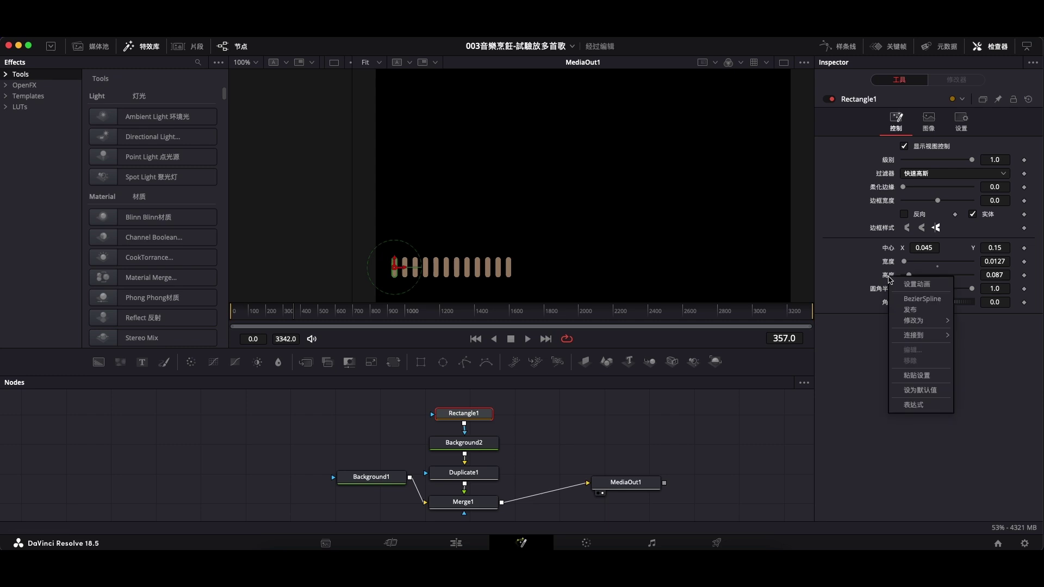
pyautogui.moveTo(929, 324)
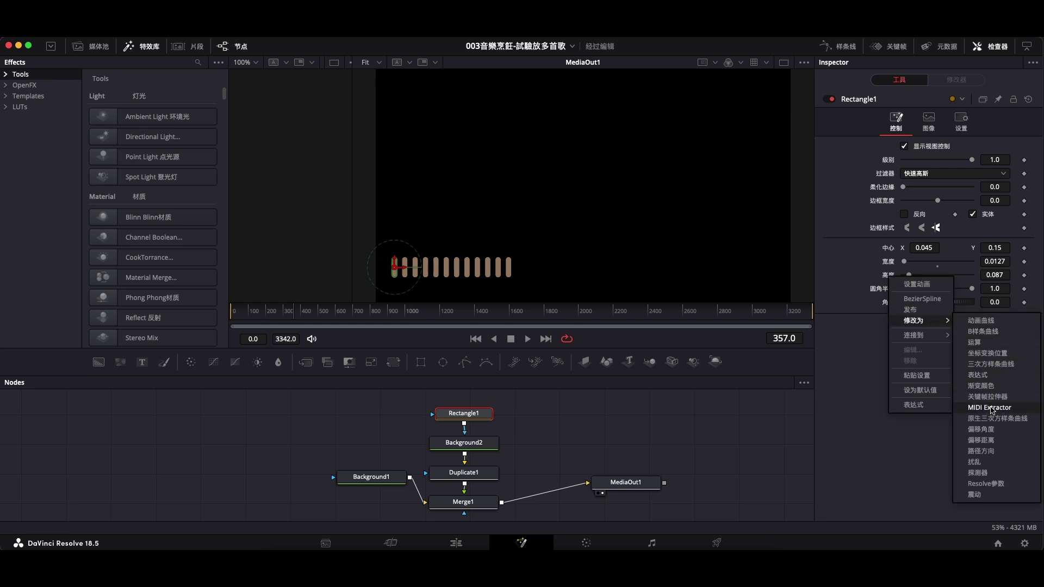
pyautogui.click(989, 419)
# Load 'smplsmth - Tag Along Moon.midi' into the MIDI extractor, allowing all file types.
pyautogui.click(958, 81)
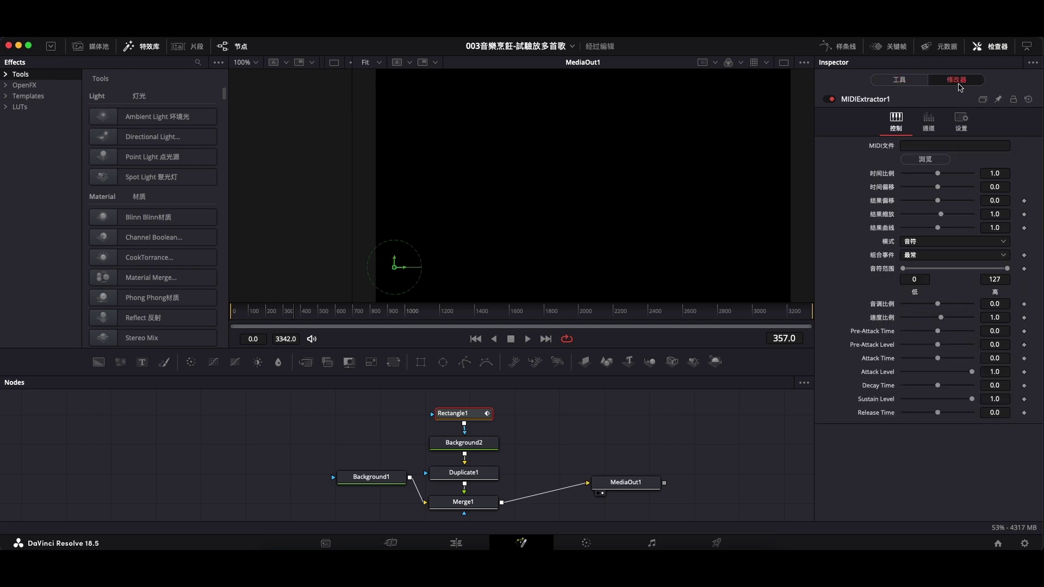
pyautogui.click(926, 159)
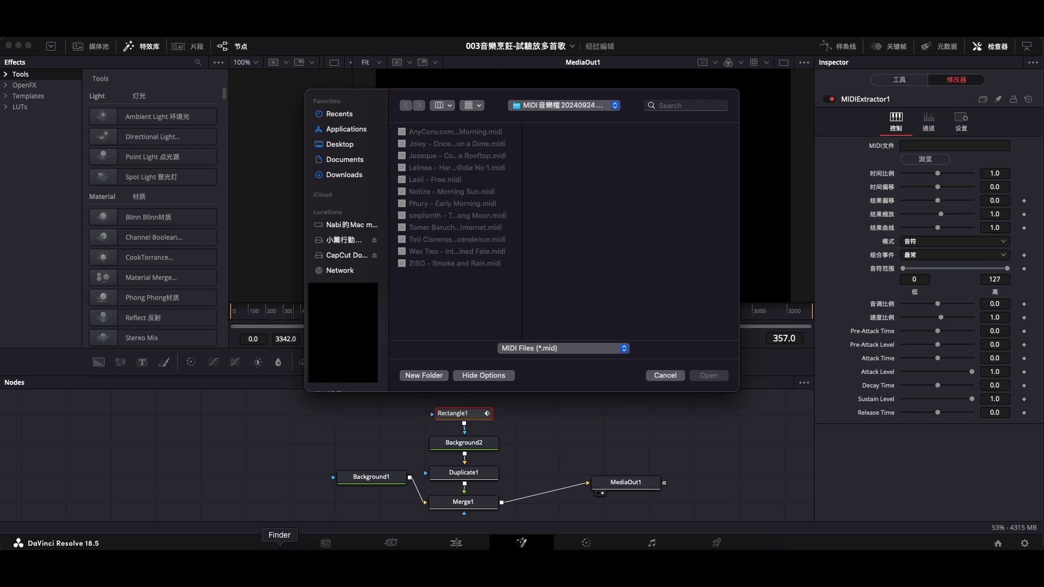
pyautogui.click(280, 540)
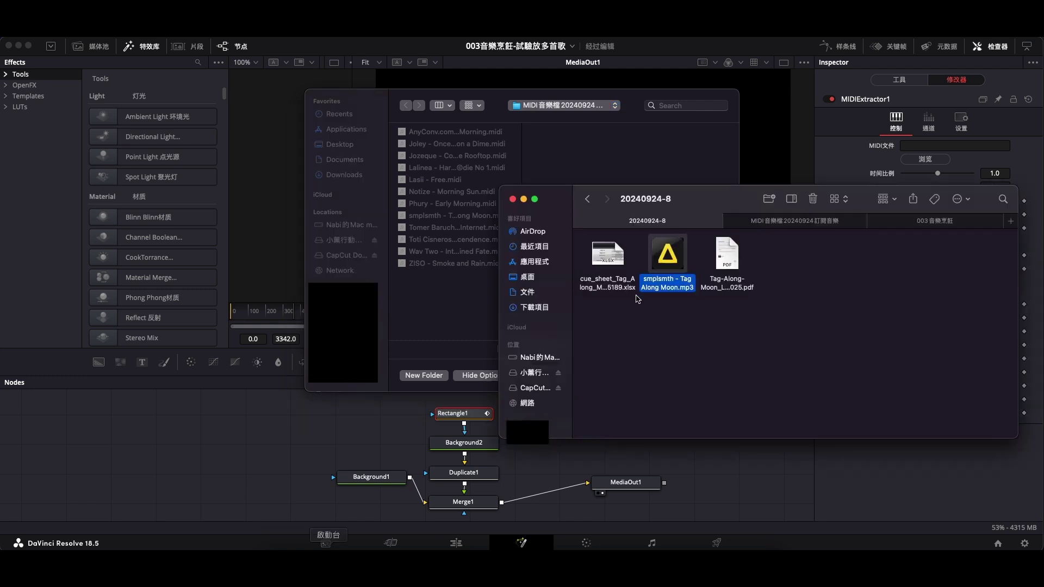
pyautogui.click(479, 105)
pyautogui.click(563, 347)
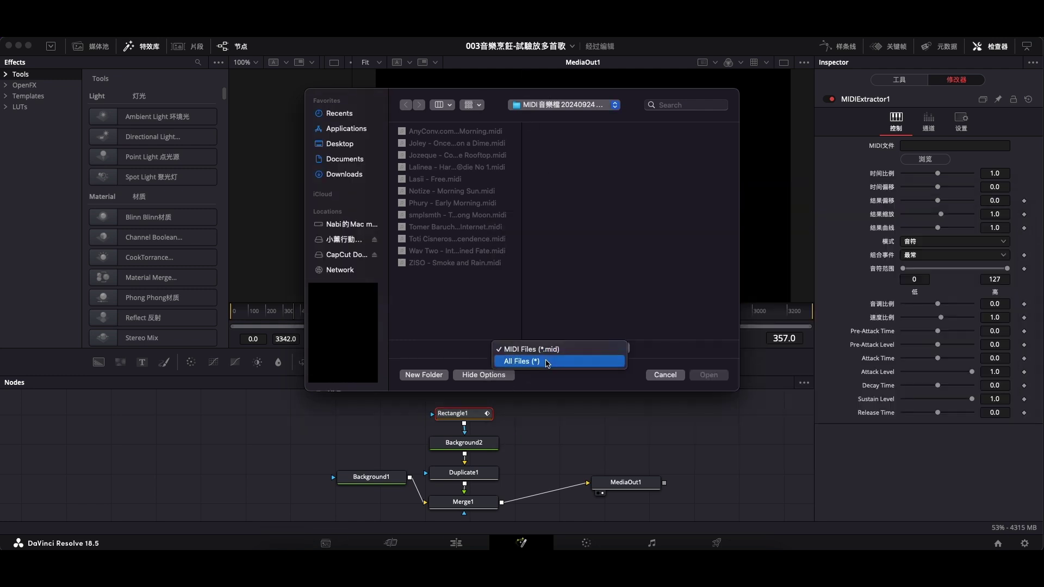
pyautogui.click(549, 360)
pyautogui.doubleClick(432, 216)
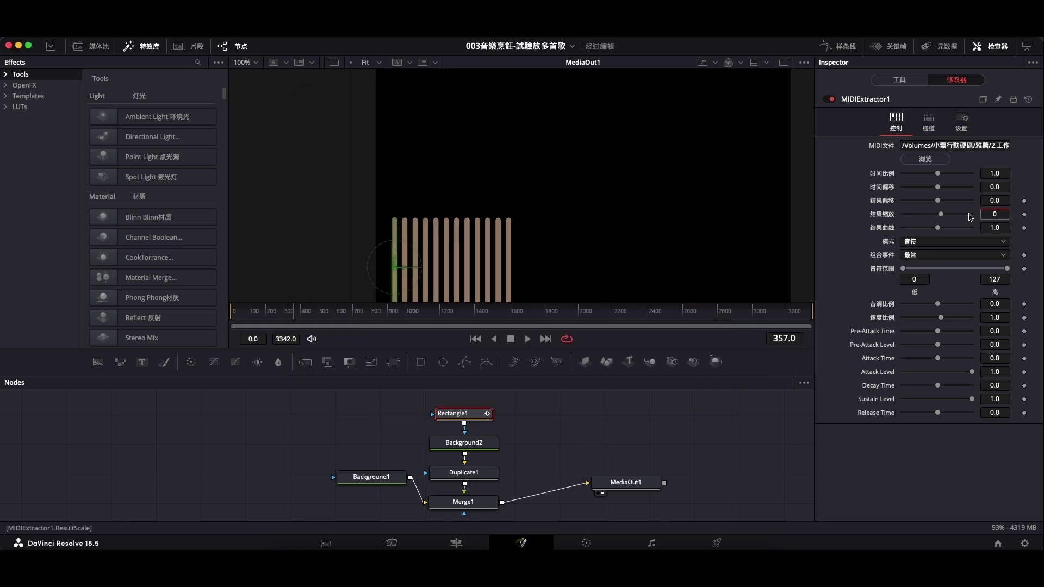
pyautogui.click(995, 214)
pyautogui.write('.06')
# Set the MIDI extractor's Result Scale to 0.06 and Combine Events to Sum.
pyautogui.press('Return')
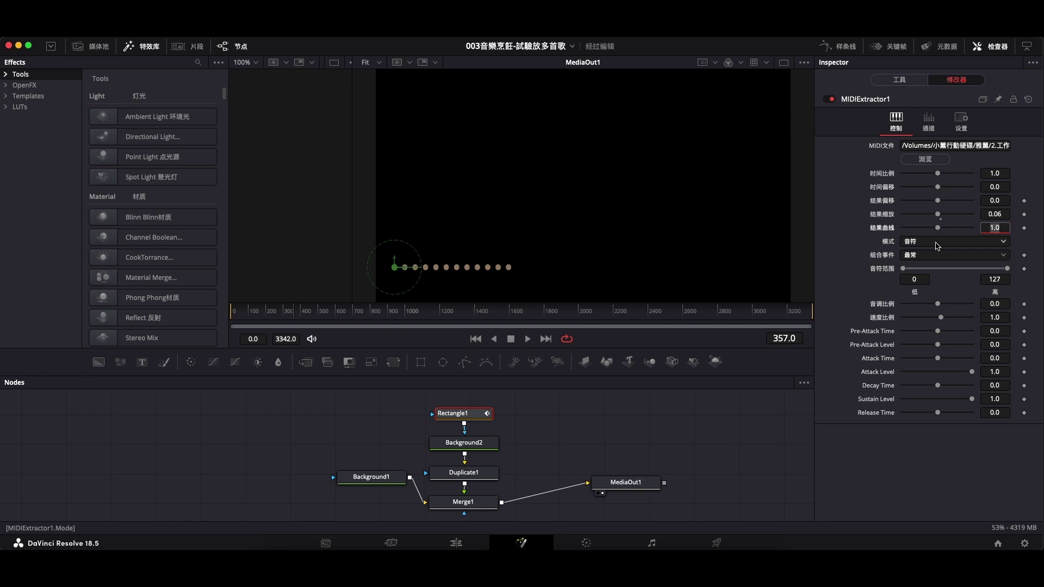
pyautogui.click(927, 255)
pyautogui.click(925, 318)
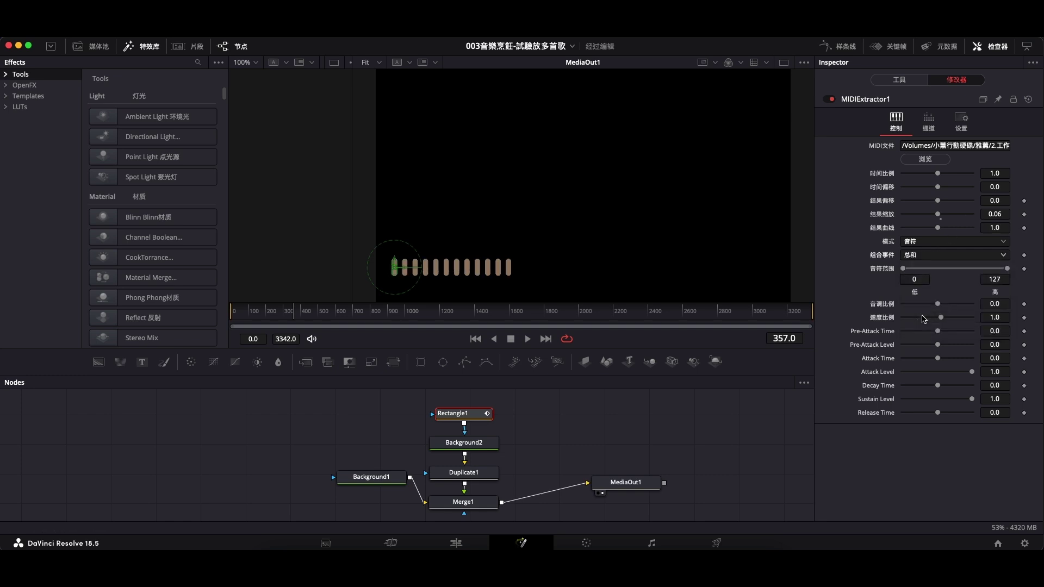
# Set Duplicate1 time offset to 0.3 and Merge1 operator to In, then view it on the Edit page.
pyautogui.click(478, 478)
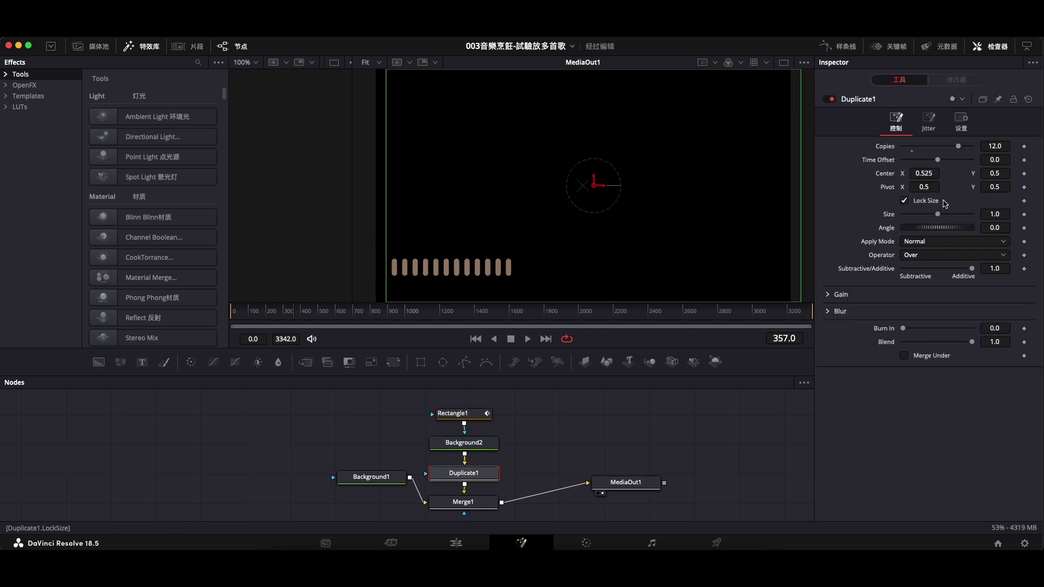
pyautogui.write('0.3')
pyautogui.press('Return')
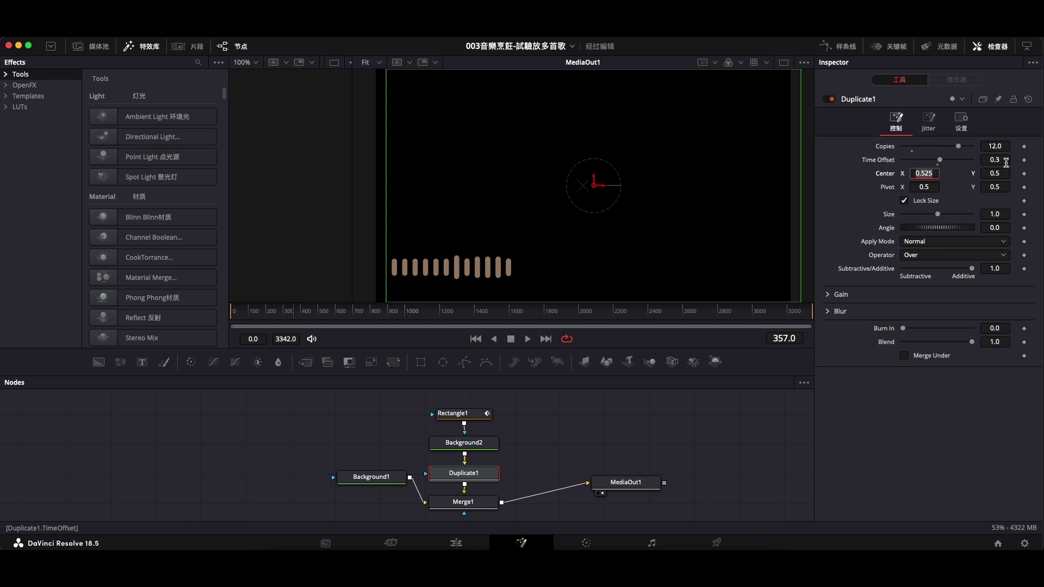
pyautogui.click(473, 502)
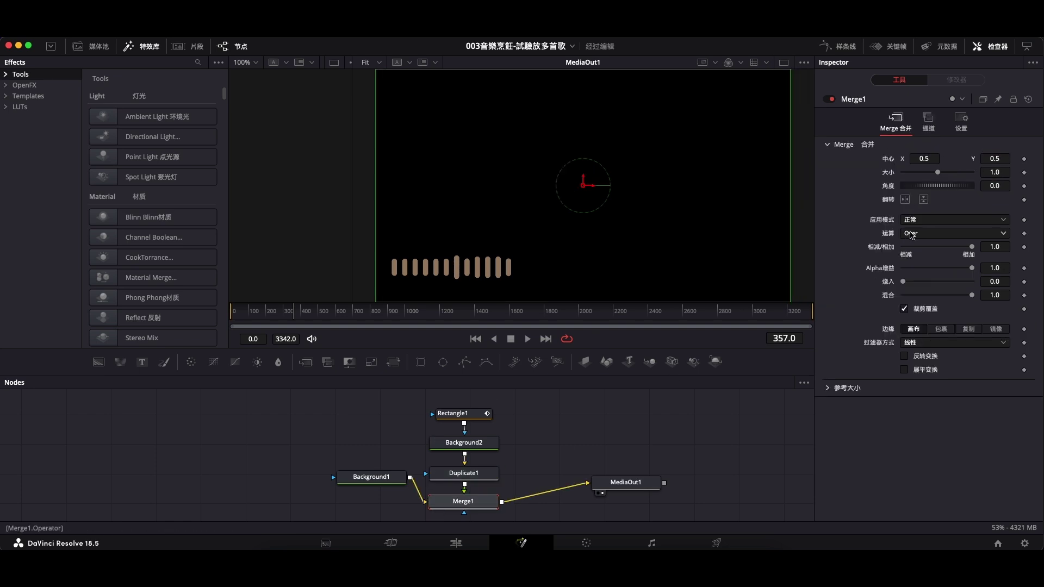
pyautogui.click(925, 232)
pyautogui.click(920, 246)
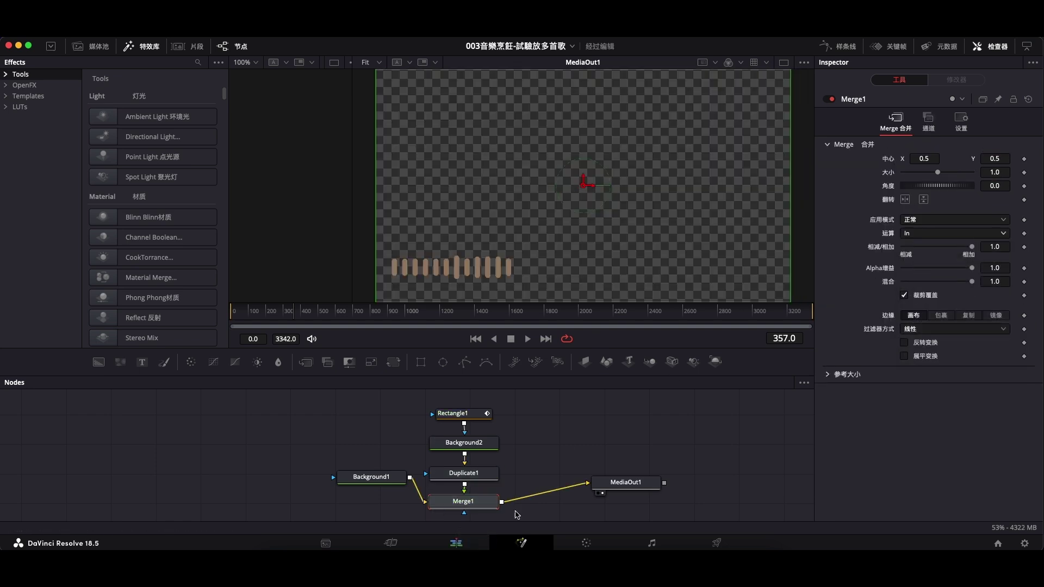
pyautogui.click(457, 543)
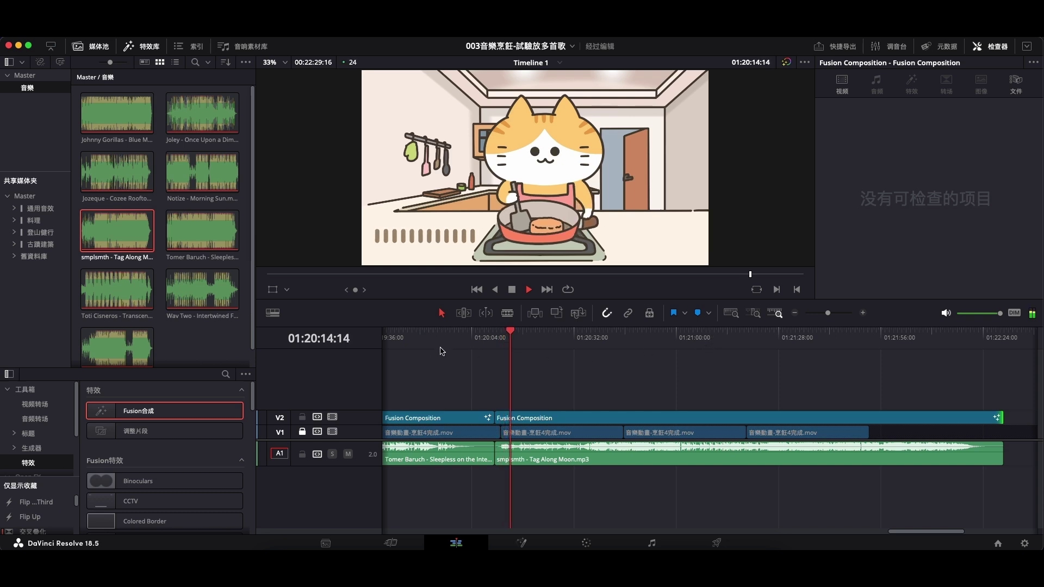
# Move the playhead to about 01:21:31 to preview the bars over the cooking cat.
pyautogui.click(791, 346)
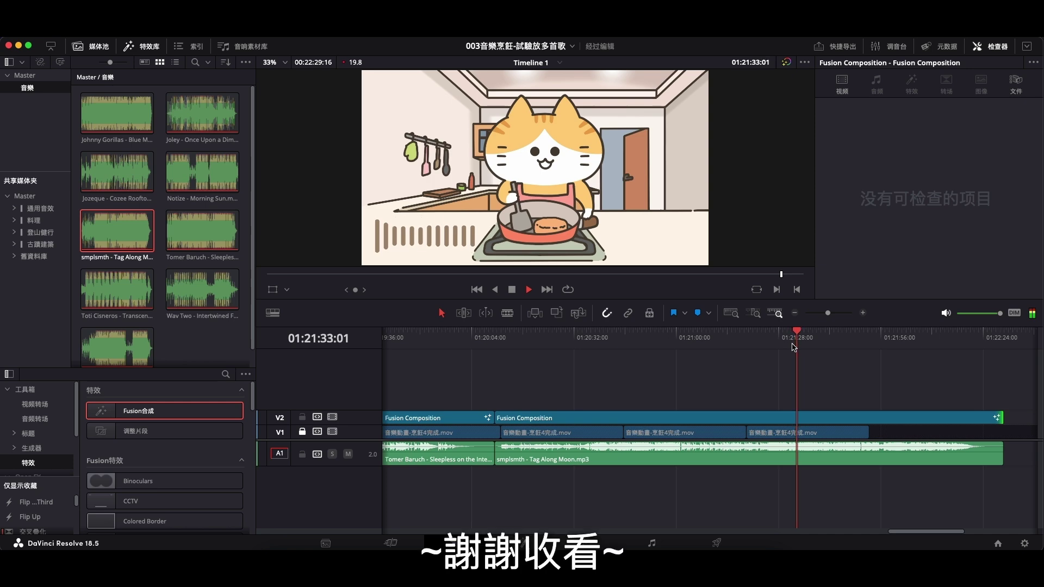